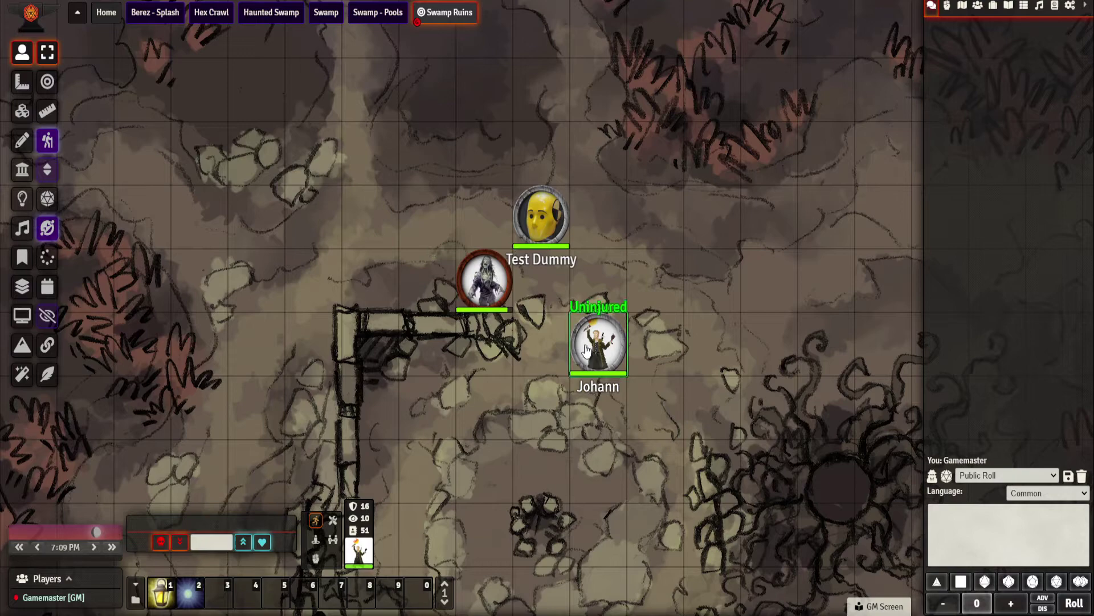
# Open Johann's character sheet, review the features and effects listed there, and move the sheet clear of the token.
pyautogui.doubleClick(599, 344)
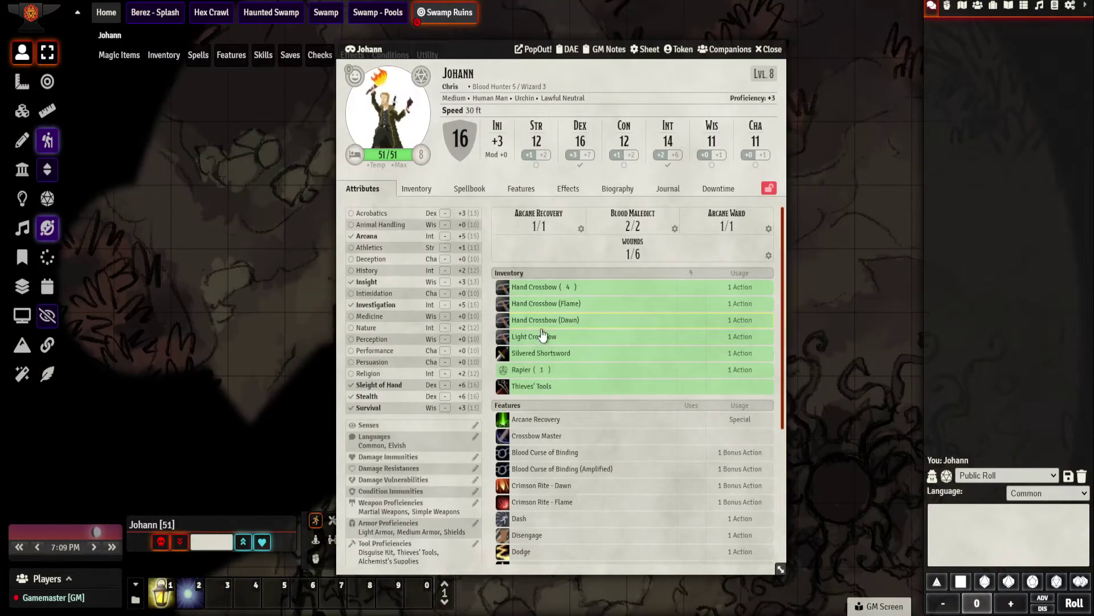
pyautogui.click(525, 194)
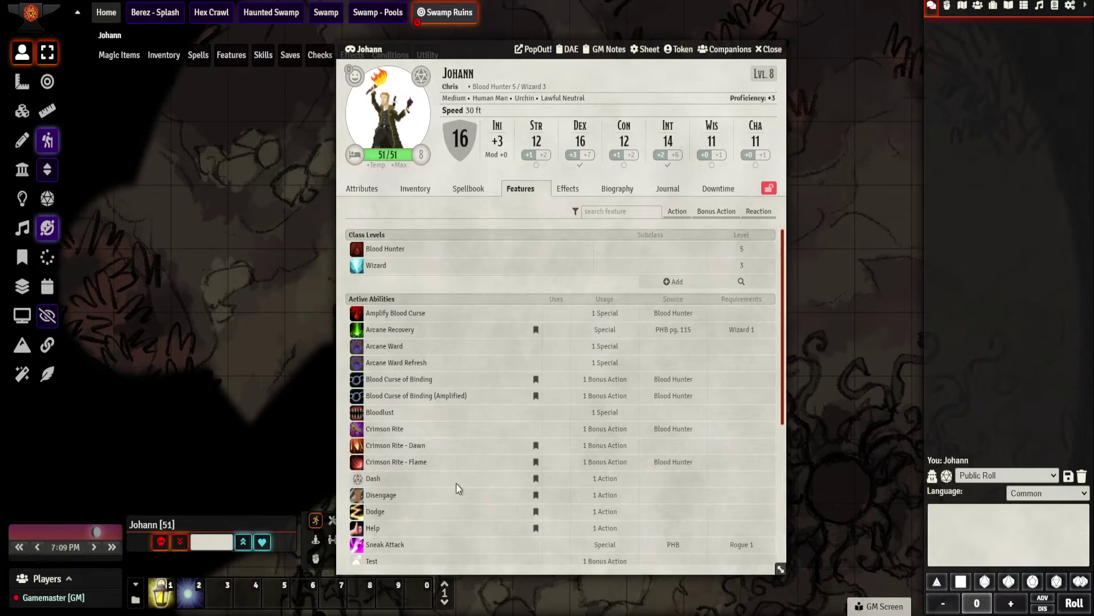
pyautogui.moveTo(384, 435)
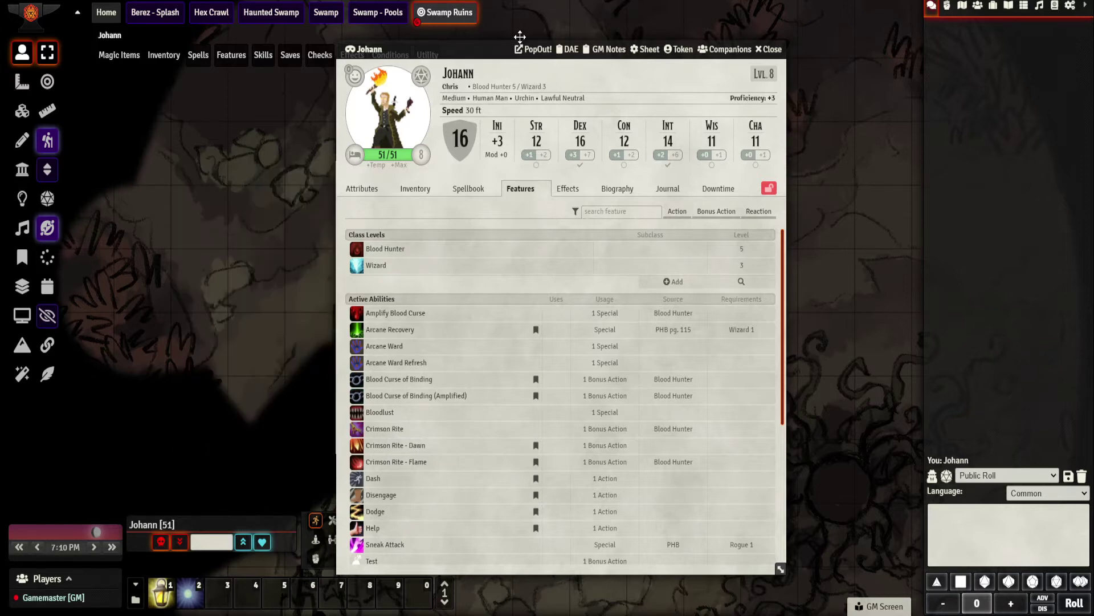
pyautogui.click(567, 188)
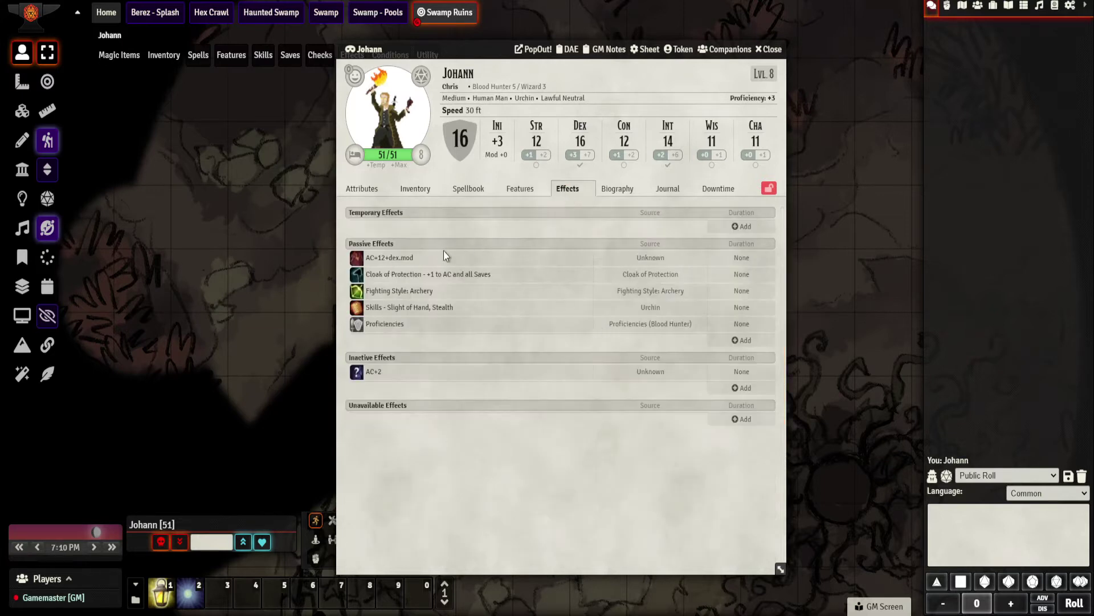
pyautogui.moveTo(442, 49); pyautogui.dragTo(166, 48)
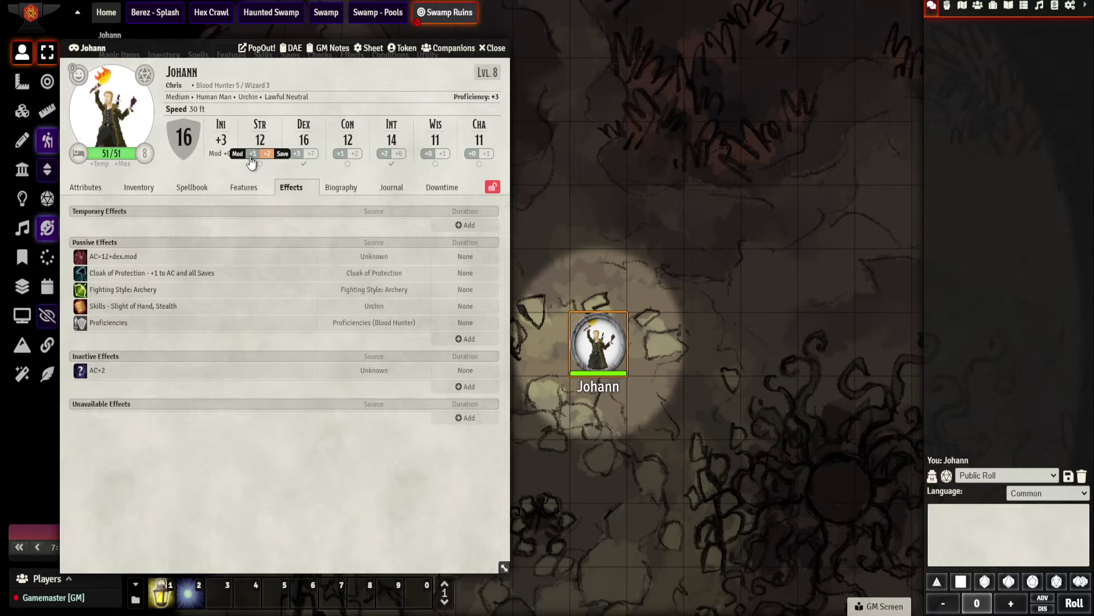
# Use Johann's Crimson Rite feature and activate Rite of the Flame.
pyautogui.click(243, 187)
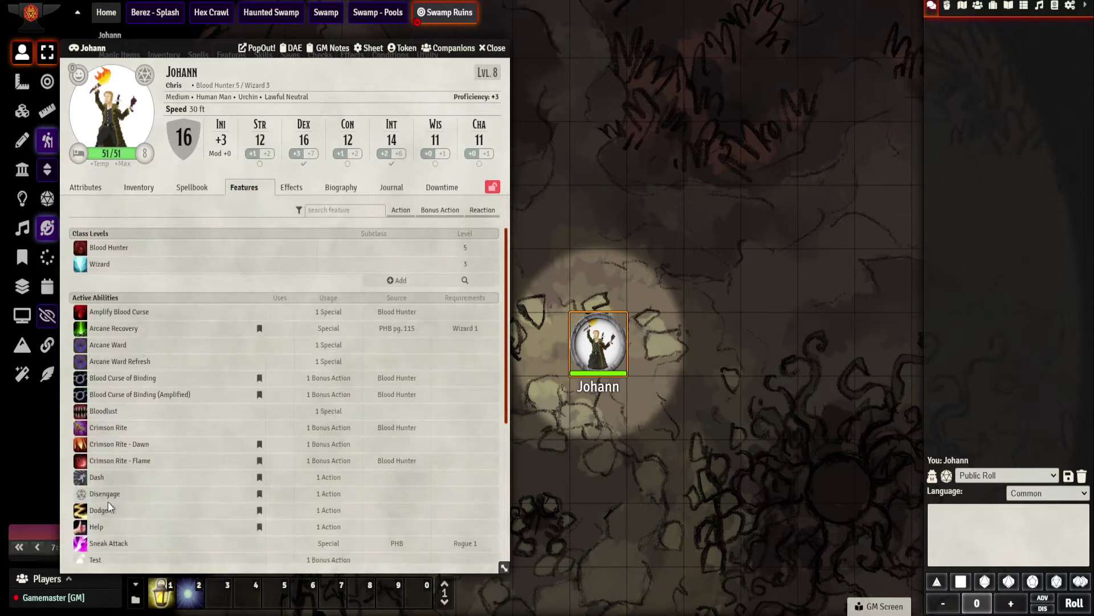
pyautogui.click(80, 429)
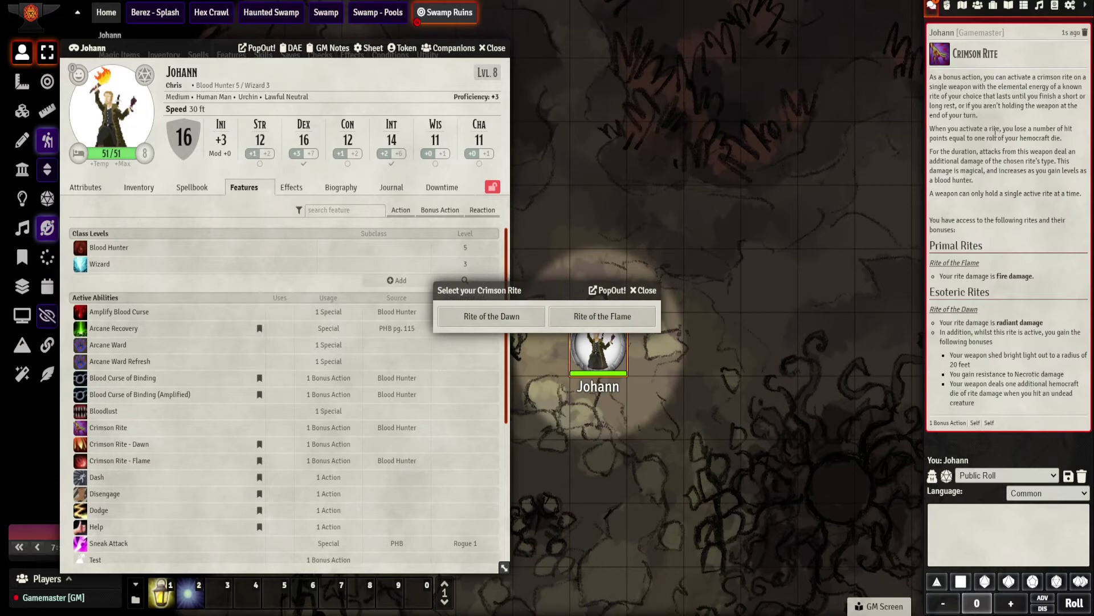
pyautogui.click(302, 188)
pyautogui.moveTo(556, 286); pyautogui.dragTo(656, 244)
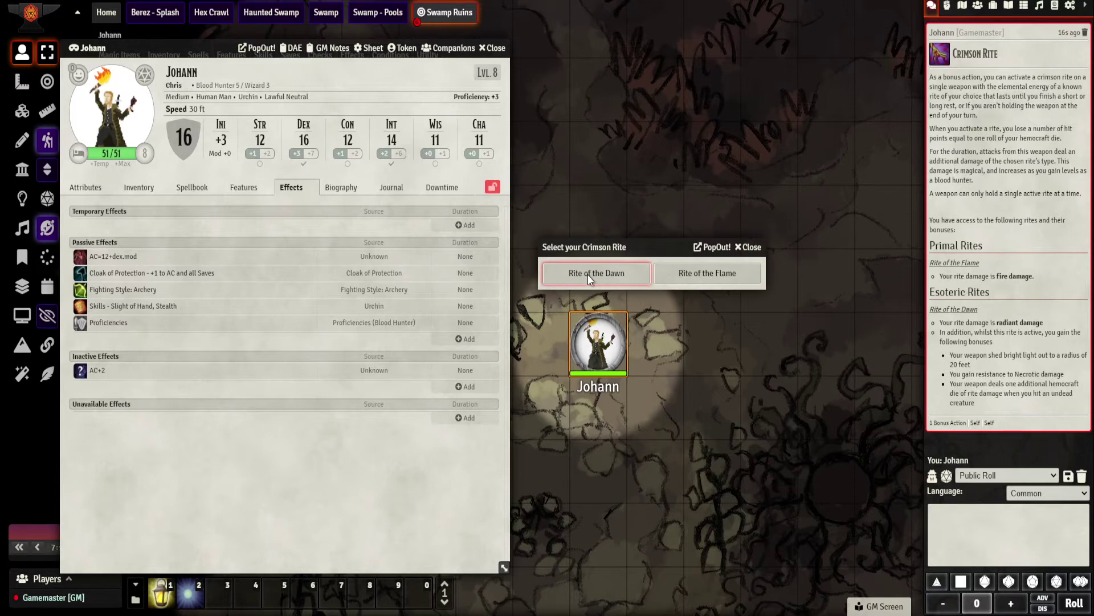
pyautogui.click(707, 274)
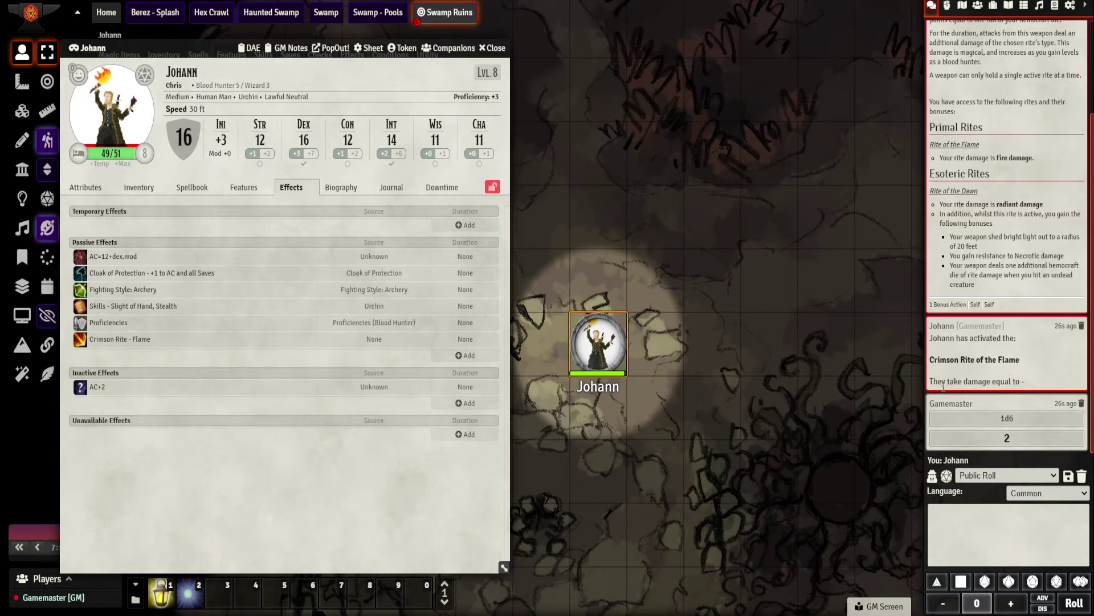
# Inspect the attribute changes configured in Johann's Crimson Rite - Flame effect, then close the effect and the character sheet.
pyautogui.rightClick(118, 340)
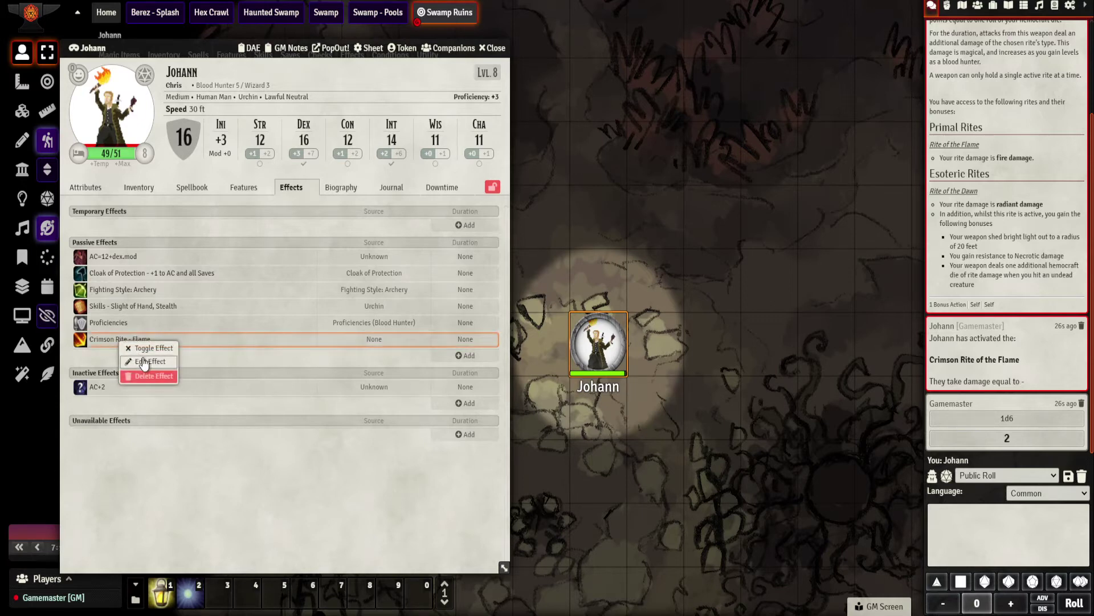
pyautogui.click(150, 361)
pyautogui.click(609, 287)
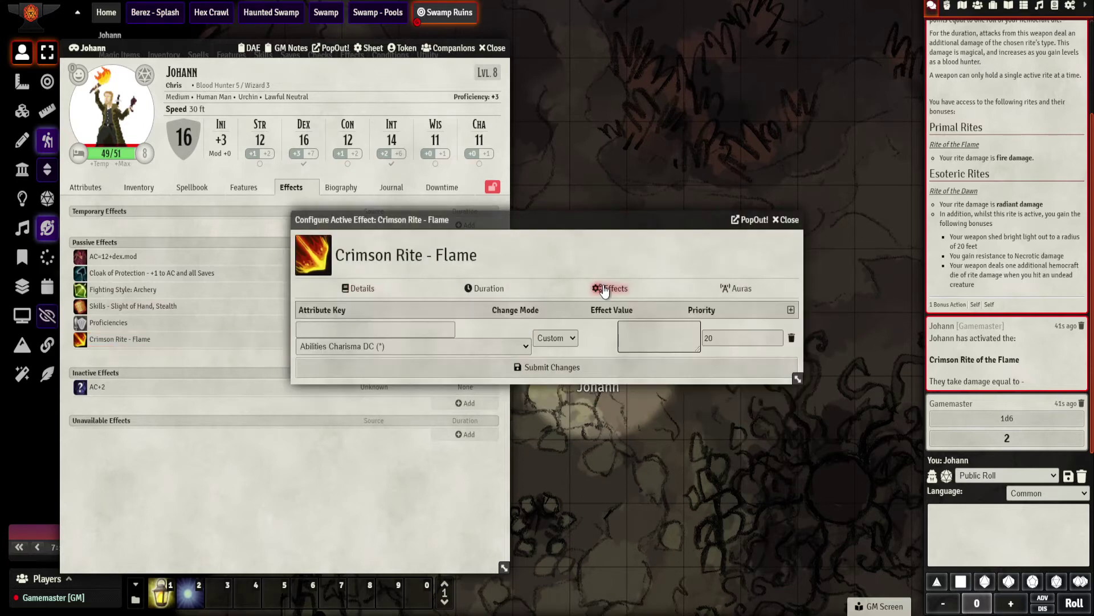
pyautogui.click(788, 220)
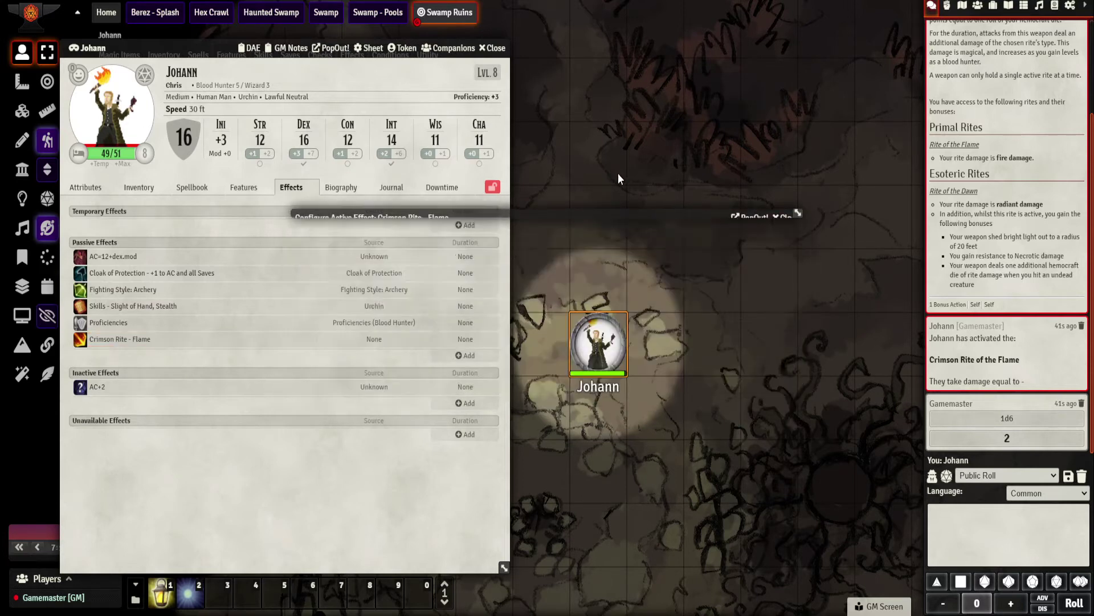
pyautogui.click(495, 48)
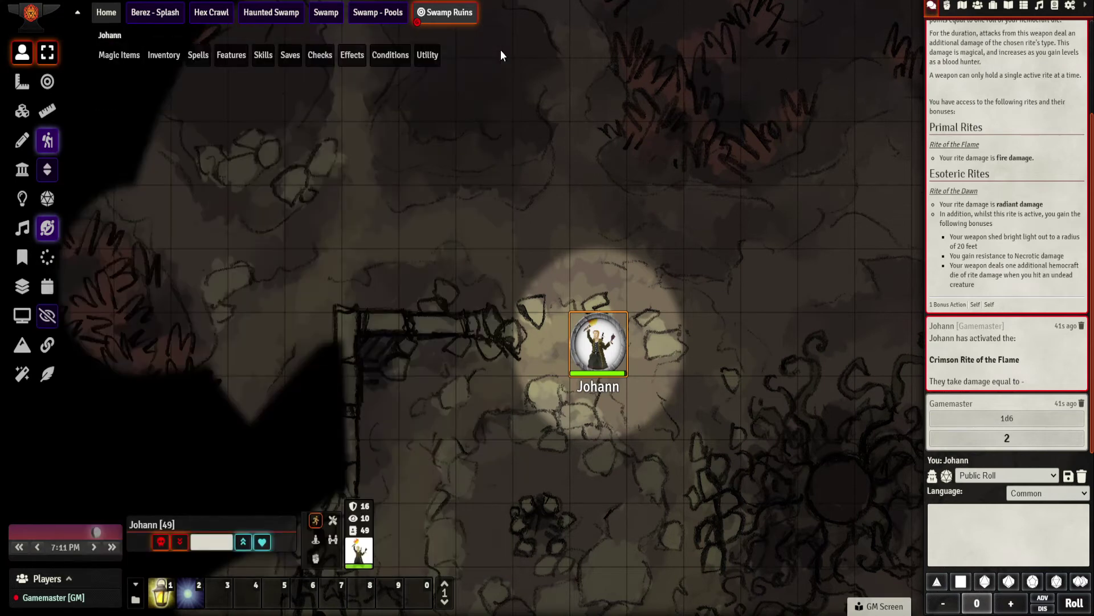
# Move Johann directly below Test Dummy and attack the targeted dummy with the Hand Crossbow, rolling with advantage and dealing damage without reactions.
pyautogui.moveTo(603, 348); pyautogui.dragTo(551, 289)
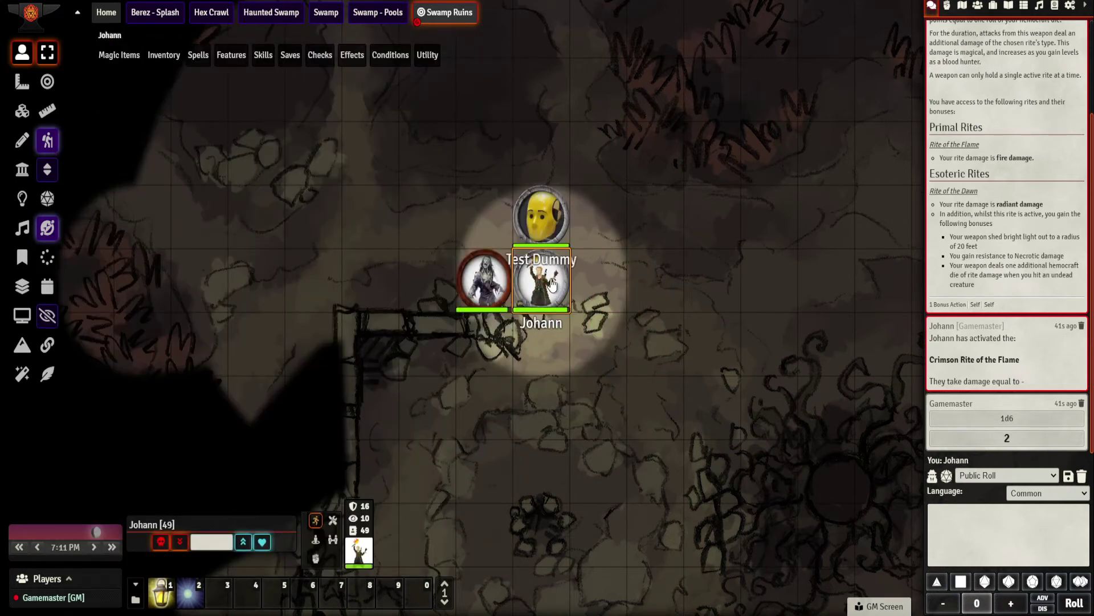
pyautogui.press('t')
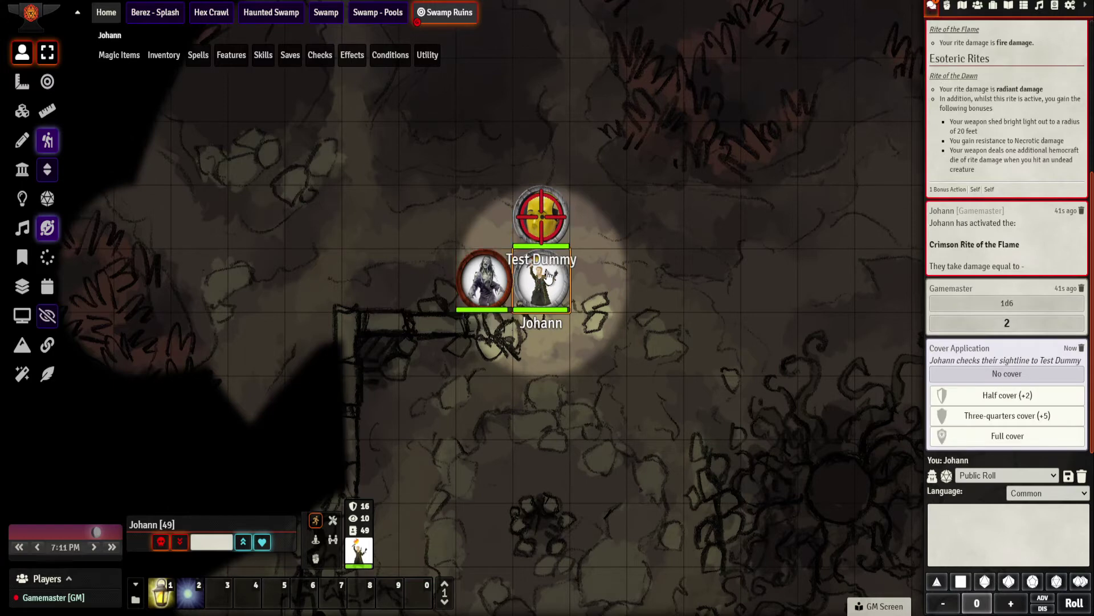
pyautogui.moveTo(164, 57)
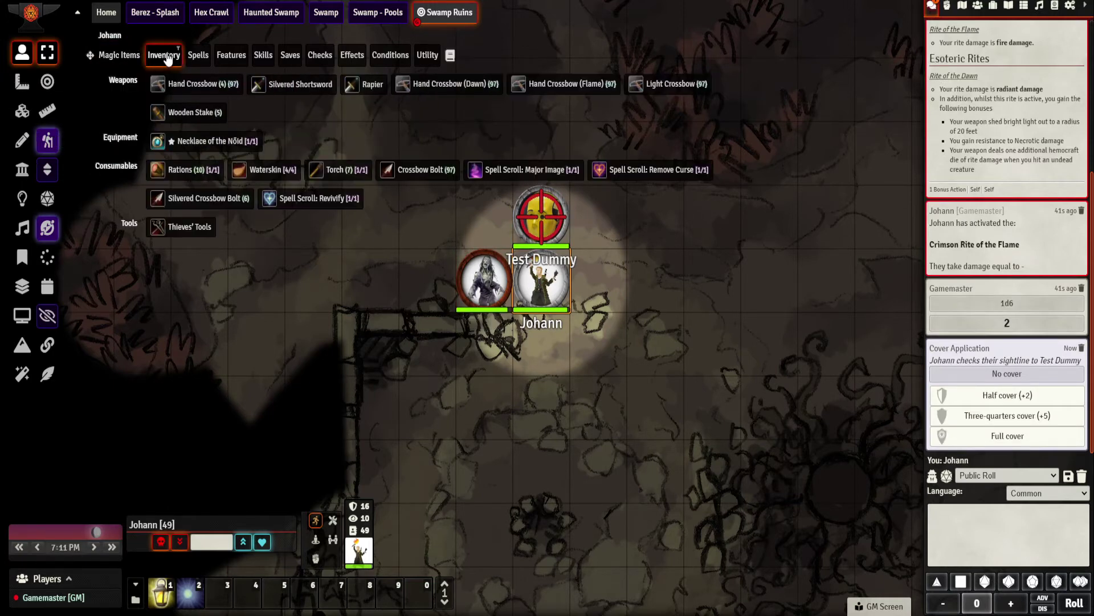
pyautogui.click(172, 83)
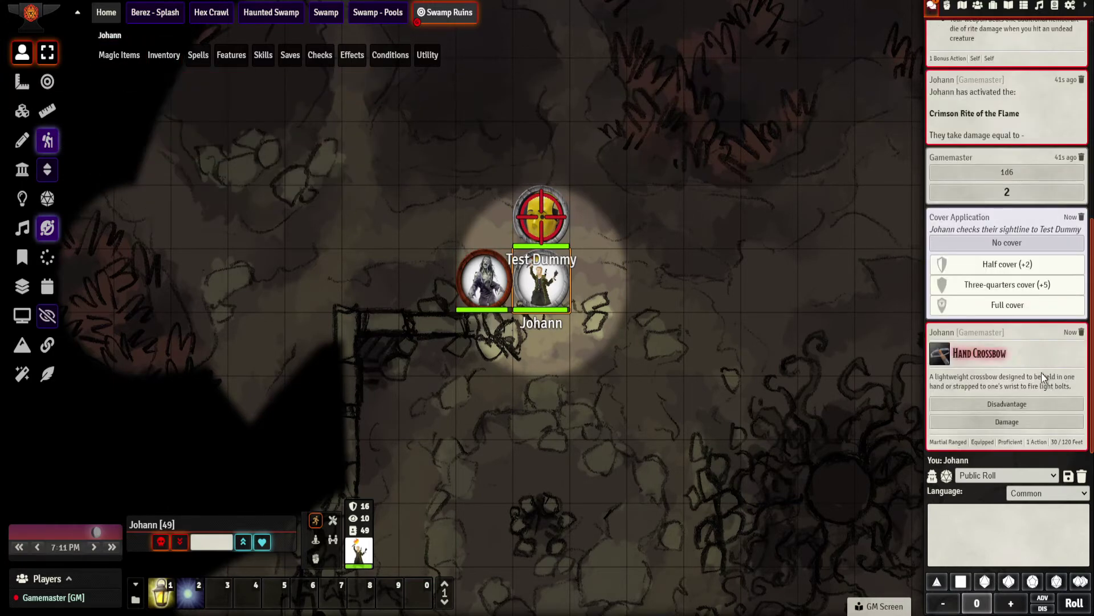
pyautogui.click(998, 404)
pyautogui.click(734, 345)
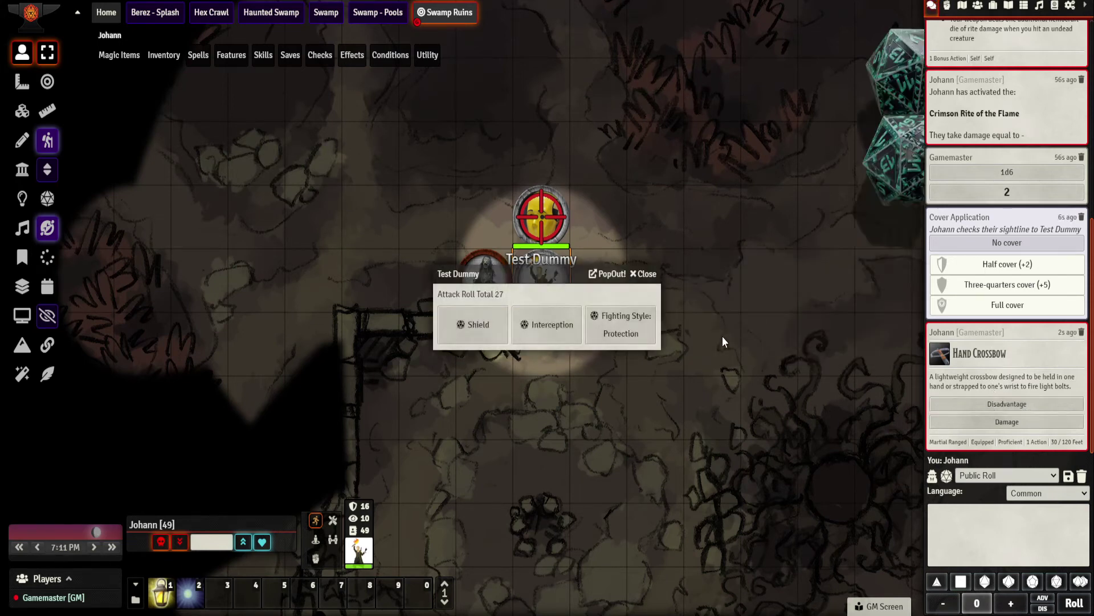
pyautogui.click(643, 274)
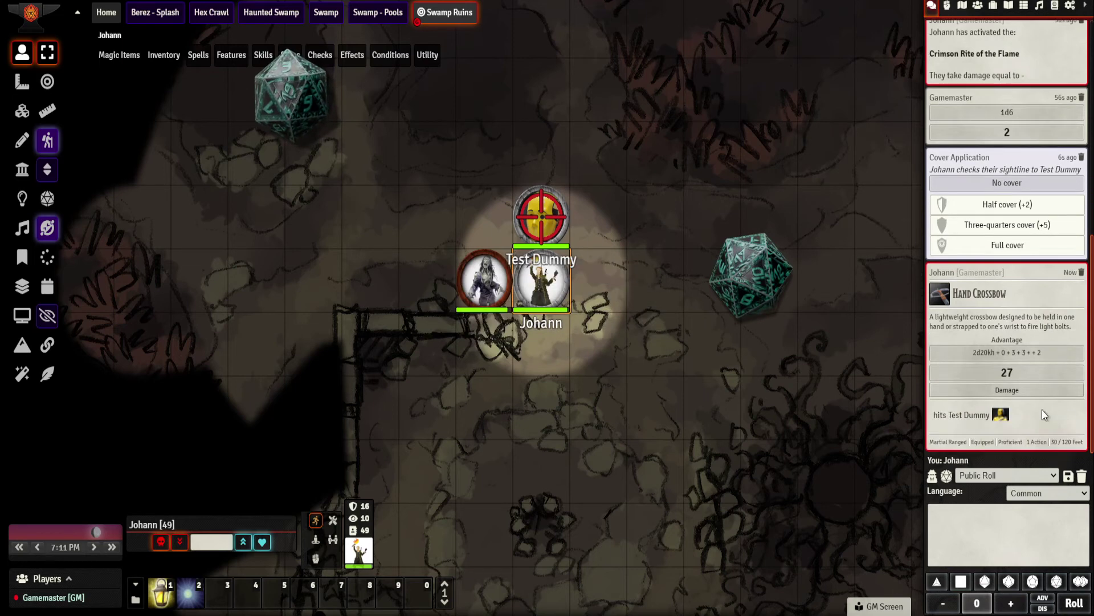
pyautogui.click(1007, 391)
pyautogui.click(872, 347)
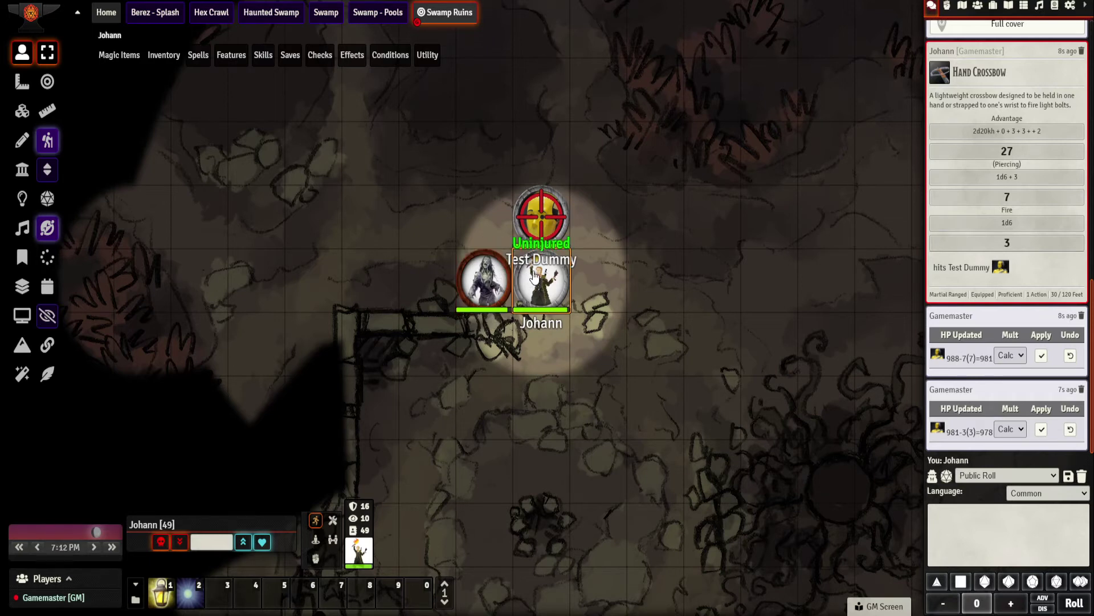
# Examine the item macro on Johann's Hand Crossbow, including its Crimson Rite dawn and flame damage code, then close all the windows.
pyautogui.doubleClick(534, 277)
pyautogui.click(193, 188)
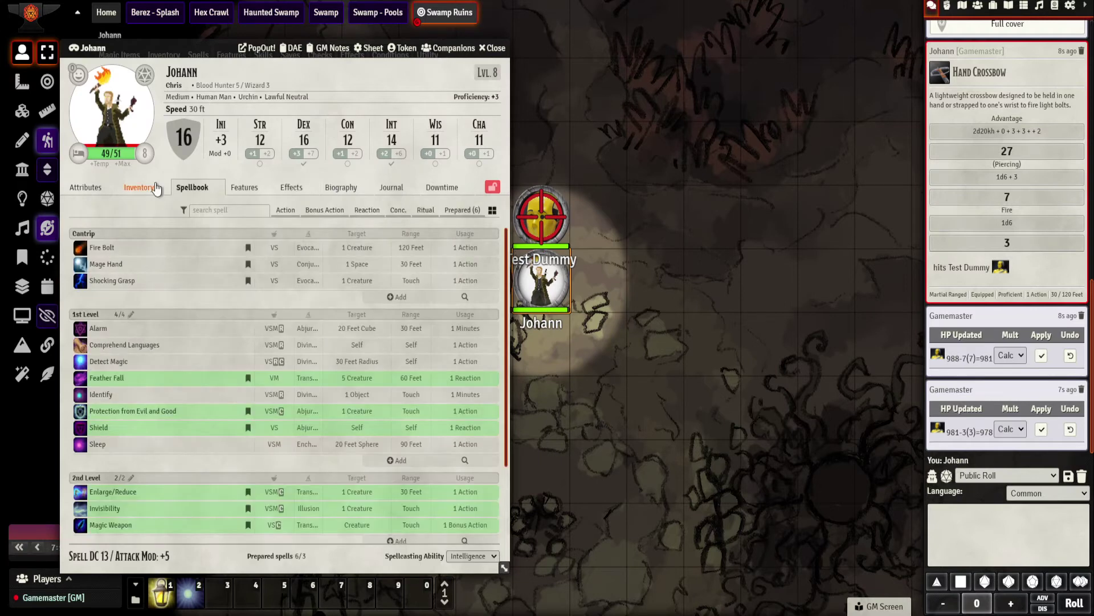
pyautogui.click(155, 188)
pyautogui.rightClick(123, 249)
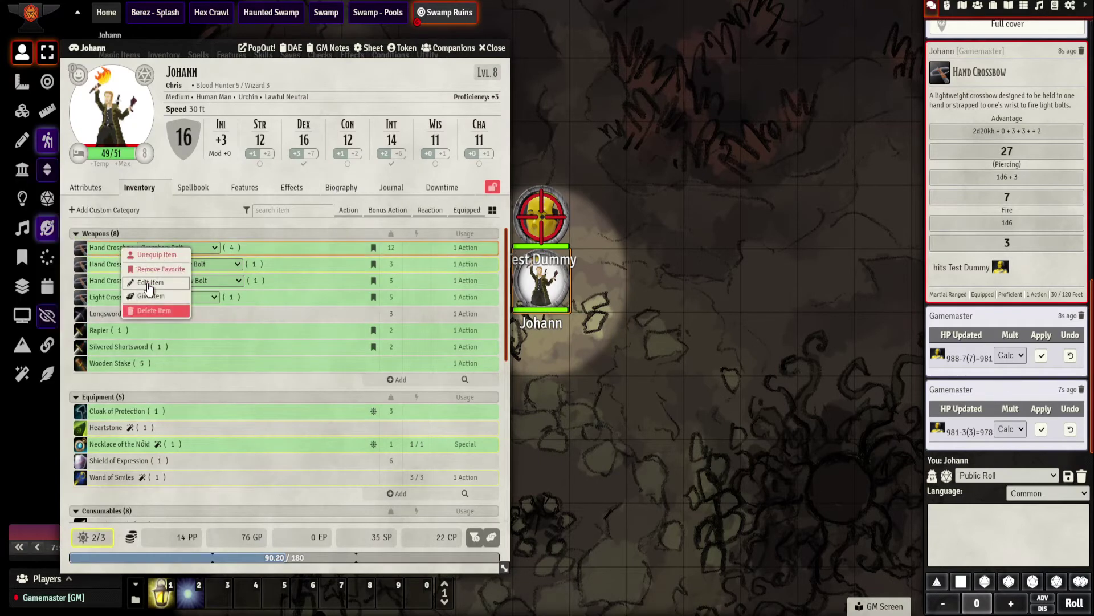
pyautogui.click(149, 283)
pyautogui.click(499, 158)
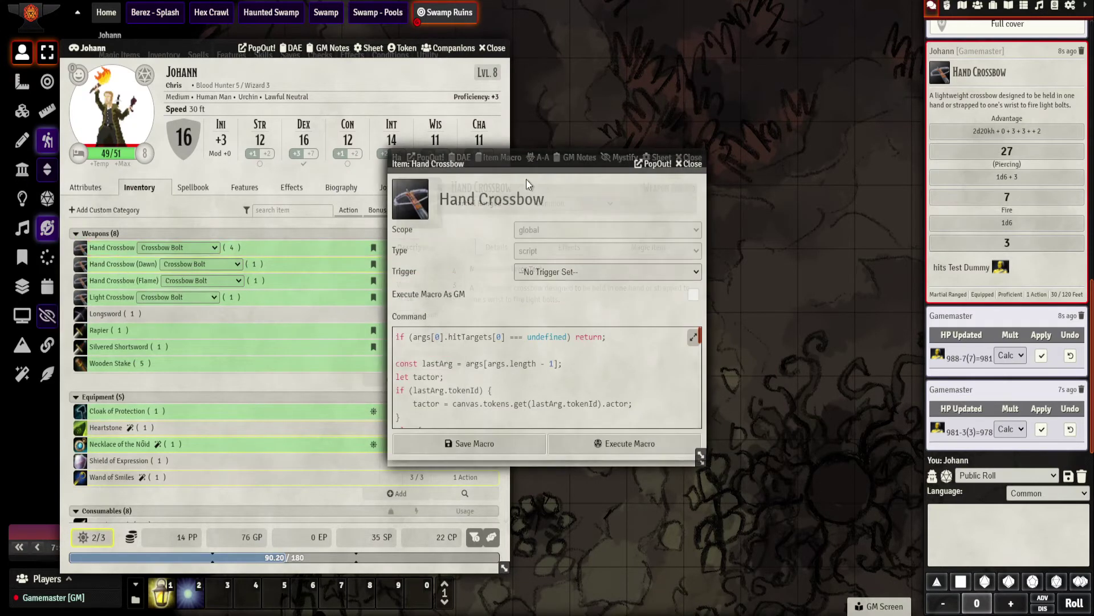
pyautogui.moveTo(511, 163); pyautogui.dragTo(361, 5)
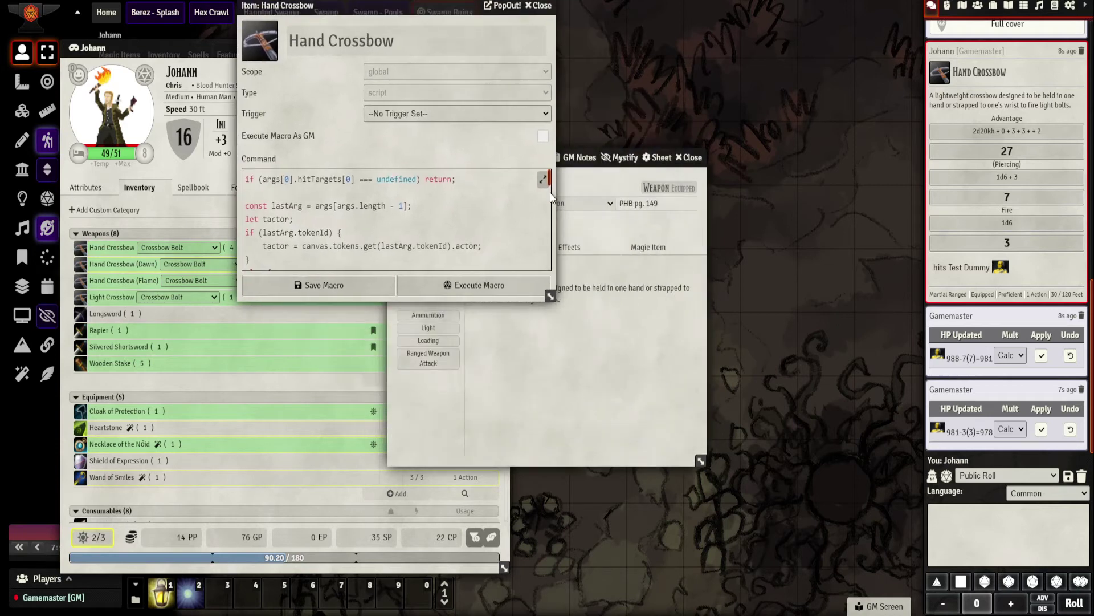
pyautogui.moveTo(551, 297); pyautogui.dragTo(838, 610)
pyautogui.scroll(-2, 589, 410)
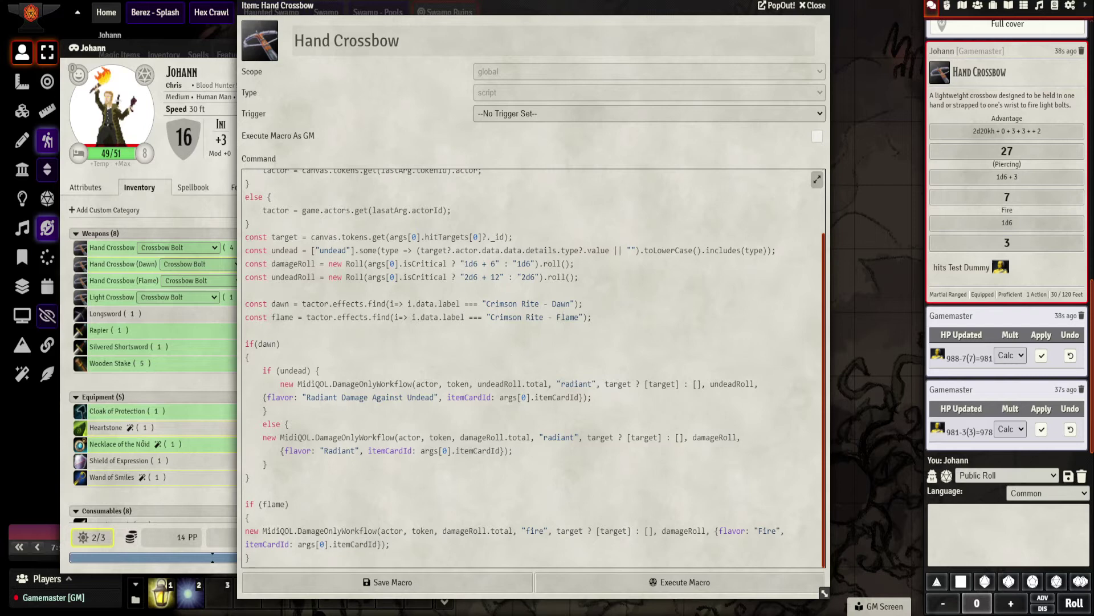
pyautogui.click(815, 6)
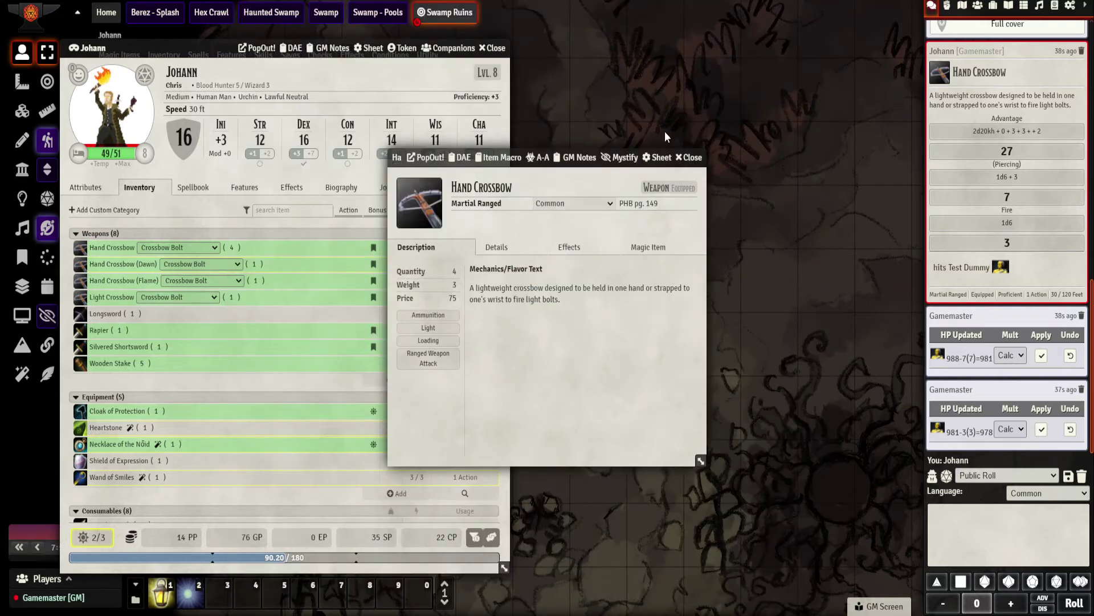
pyautogui.press('Escape')
pyautogui.press('Escape')
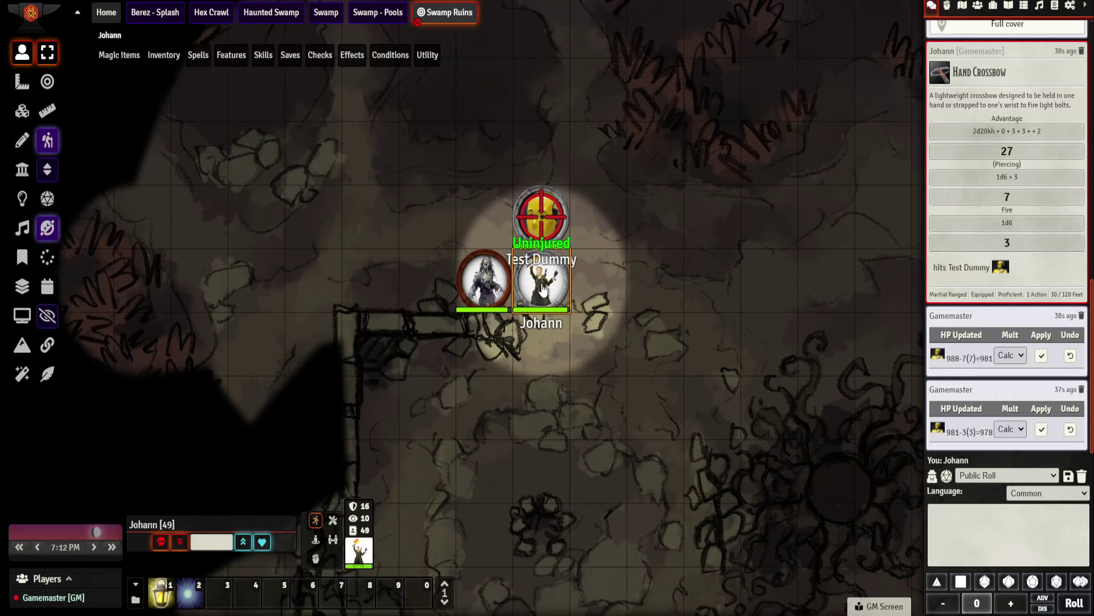
# Have Johann take a short rest without rolling hit dice to end the Crimson Rite - Flame effect, then close the sheet.
pyautogui.doubleClick(543, 289)
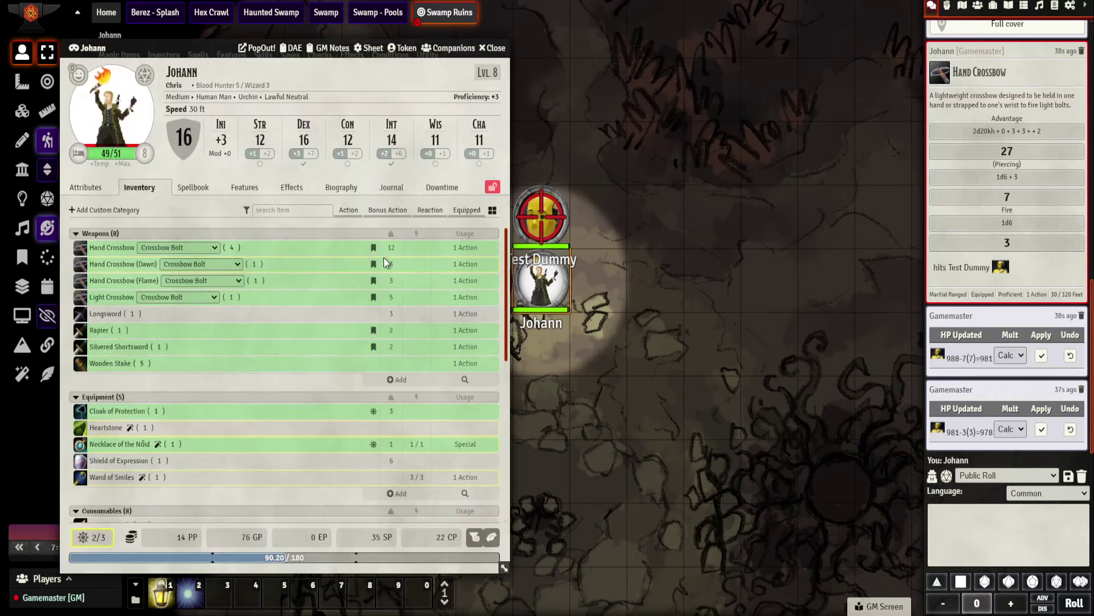
pyautogui.click(299, 190)
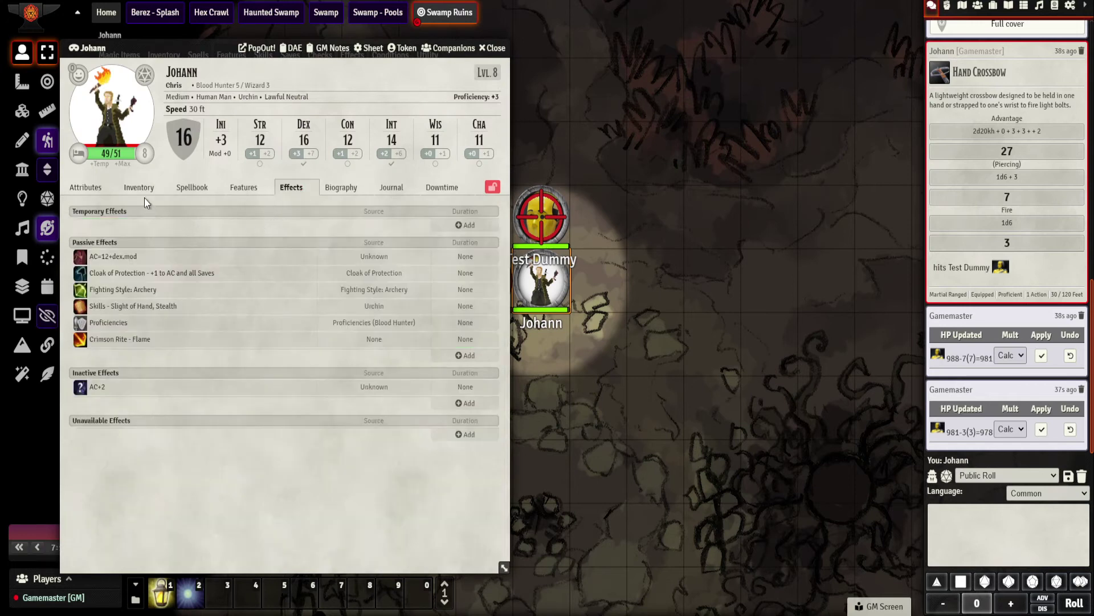
pyautogui.click(101, 152)
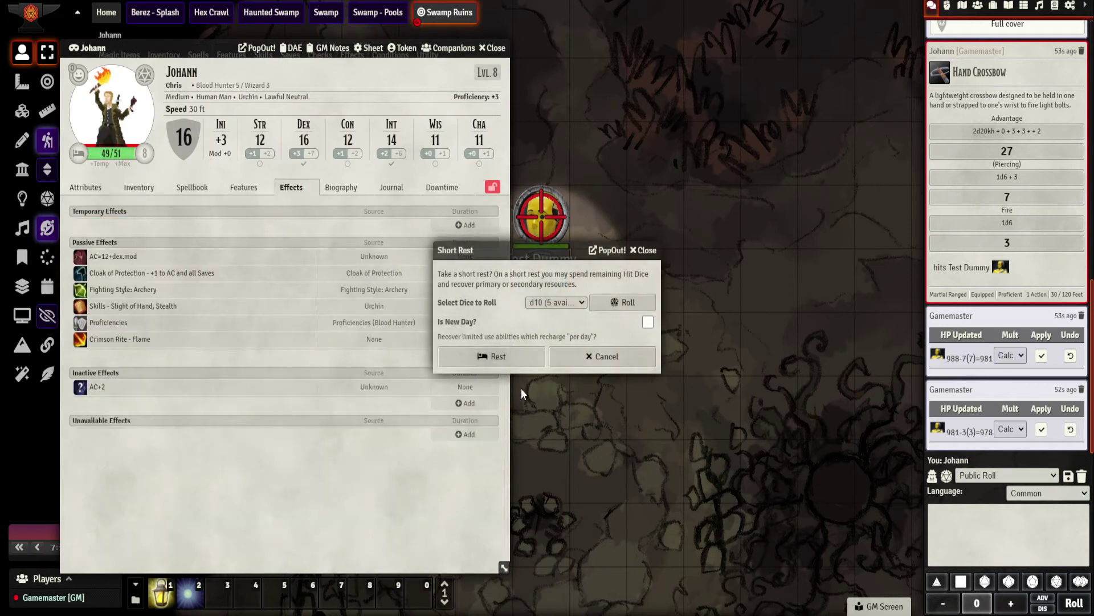
pyautogui.click(503, 363)
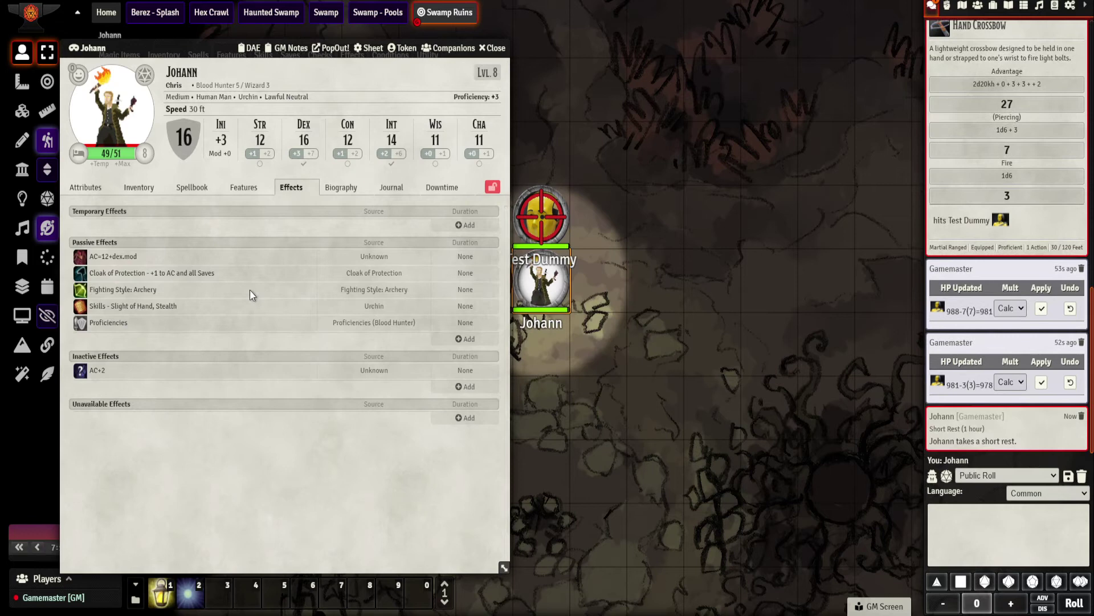
pyautogui.click(492, 48)
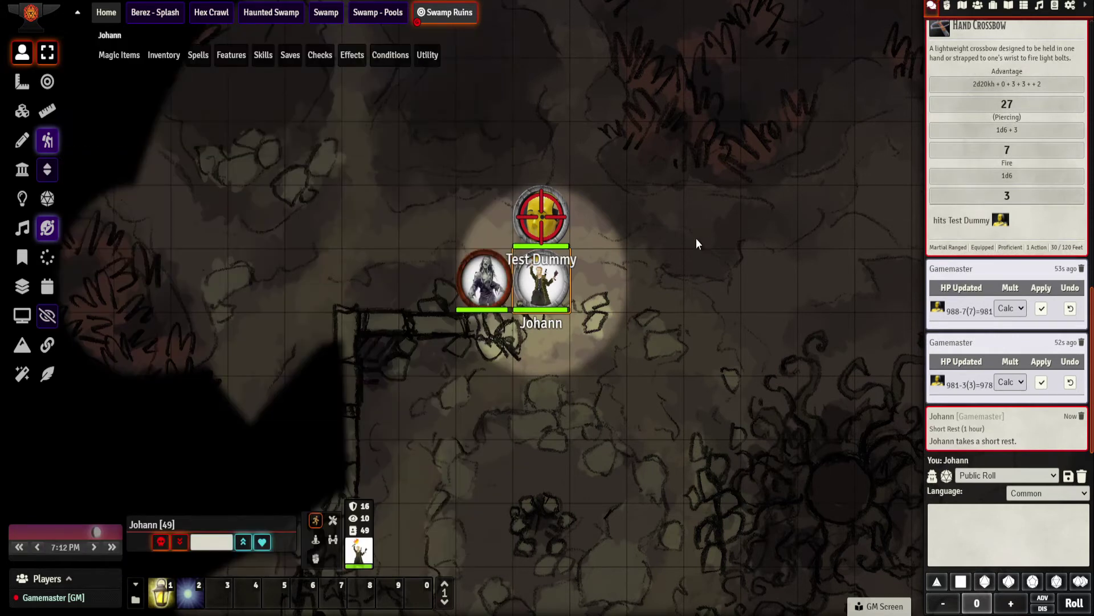
# Move Johann one square diagonally down and right, then use Crimson Rite to activate Rite of the Dawn.
pyautogui.moveTo(567, 305); pyautogui.dragTo(624, 370)
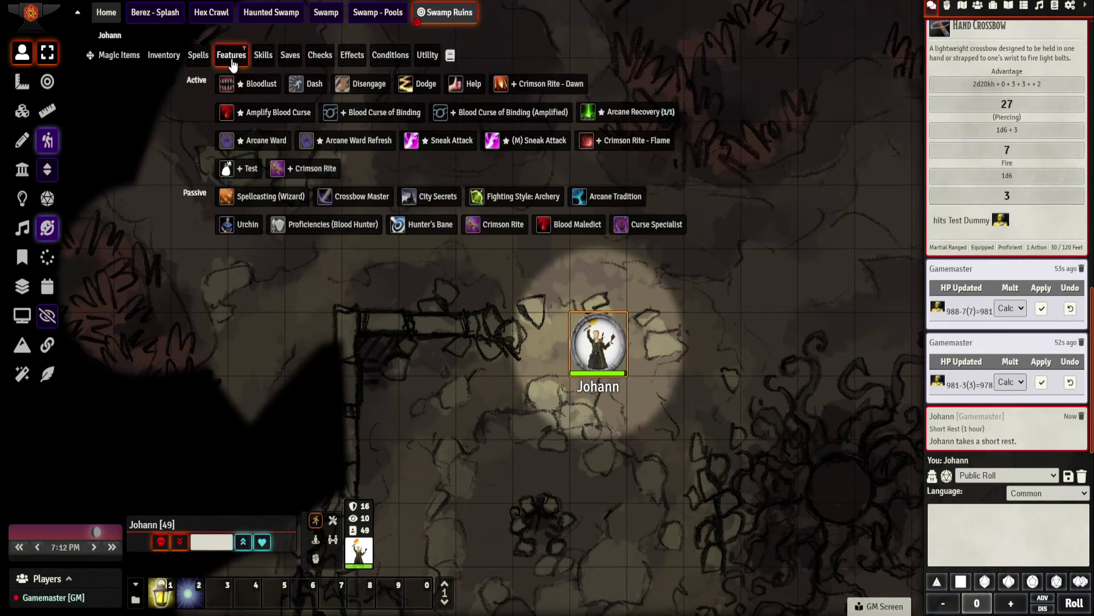
pyautogui.moveTo(200, 57)
pyautogui.moveTo(233, 57)
pyautogui.click(281, 174)
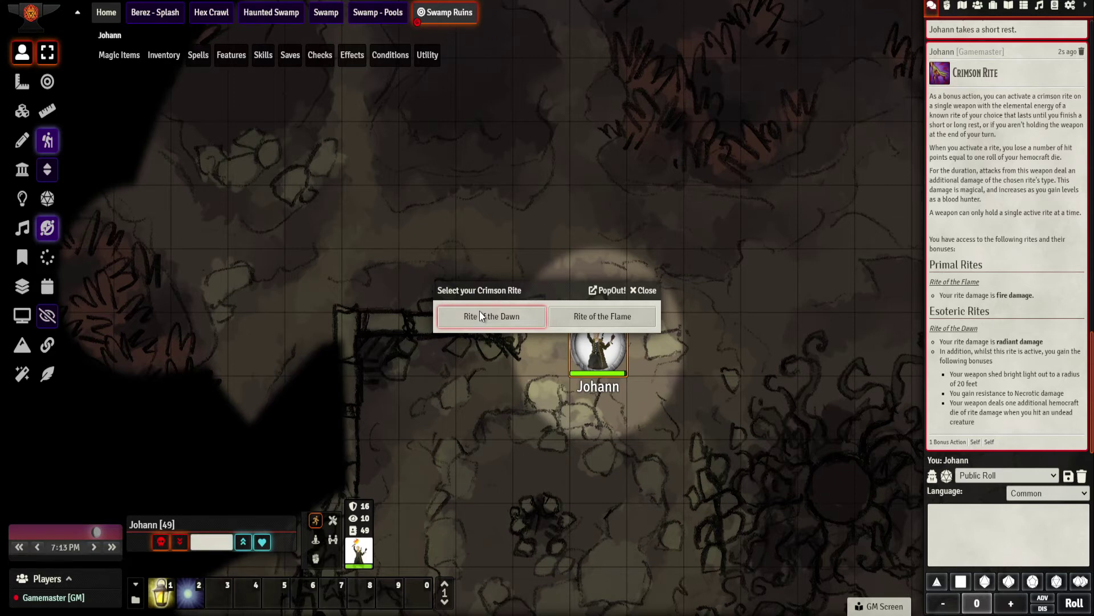
pyautogui.click(480, 315)
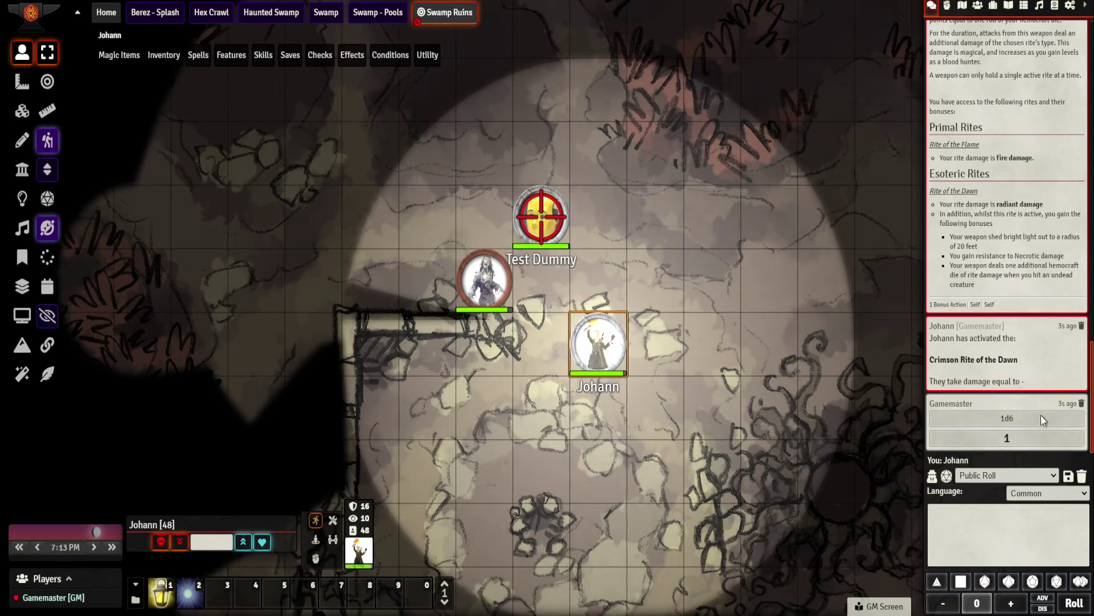
# Check the active effects and damage resistances on Johann's character sheet, then close it.
pyautogui.doubleClick(601, 353)
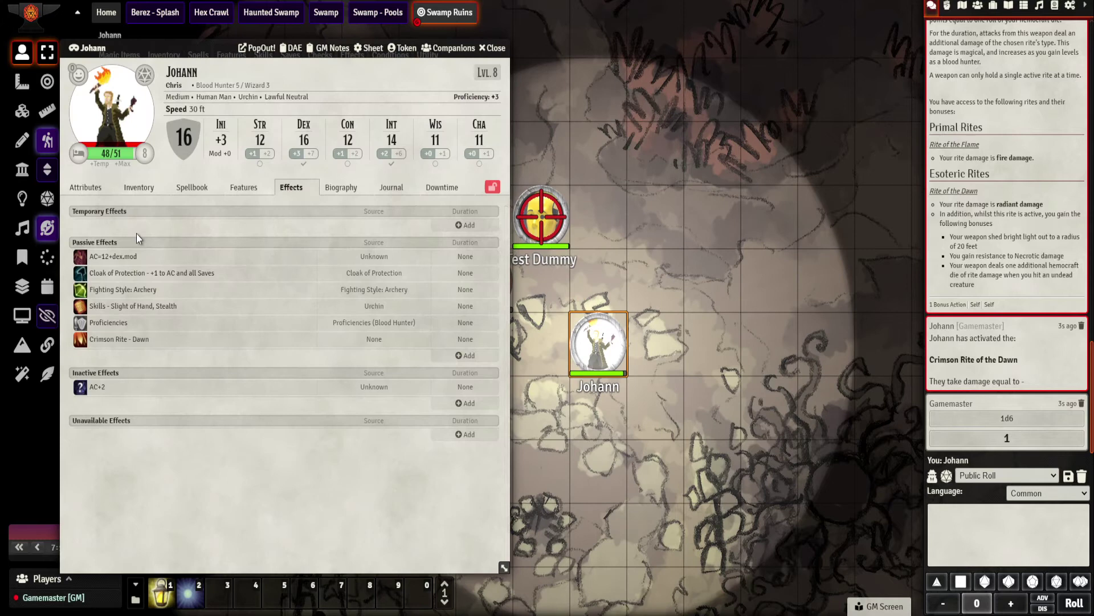
pyautogui.click(86, 188)
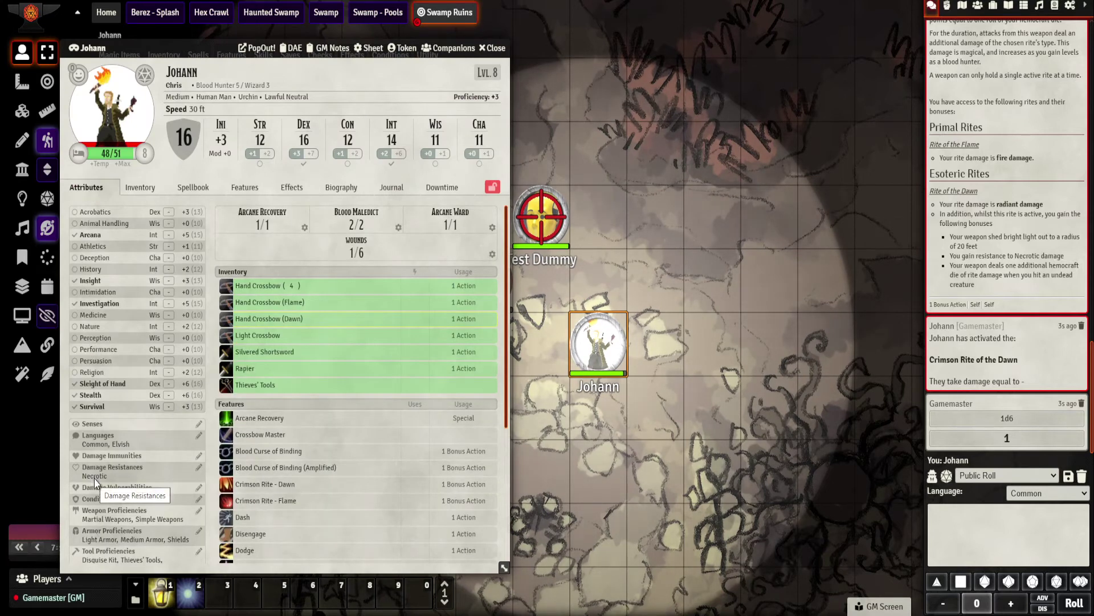
pyautogui.click(485, 49)
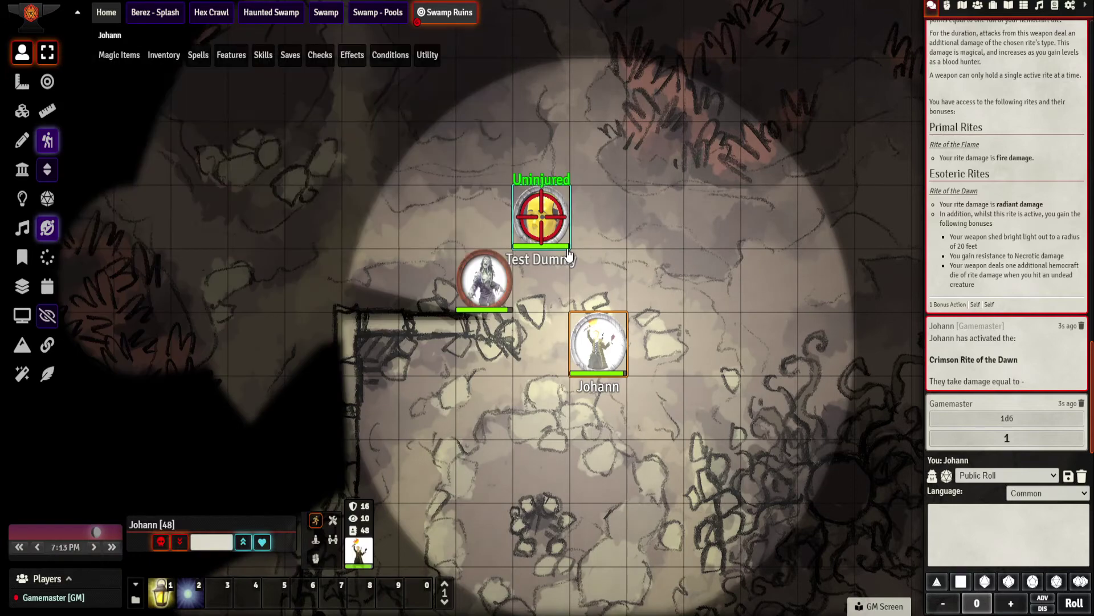
# Attack the targeted Test Dummy with Johann's Hand Crossbow, rolling with advantage and applying normal damage.
pyautogui.moveTo(164, 55)
pyautogui.click(182, 77)
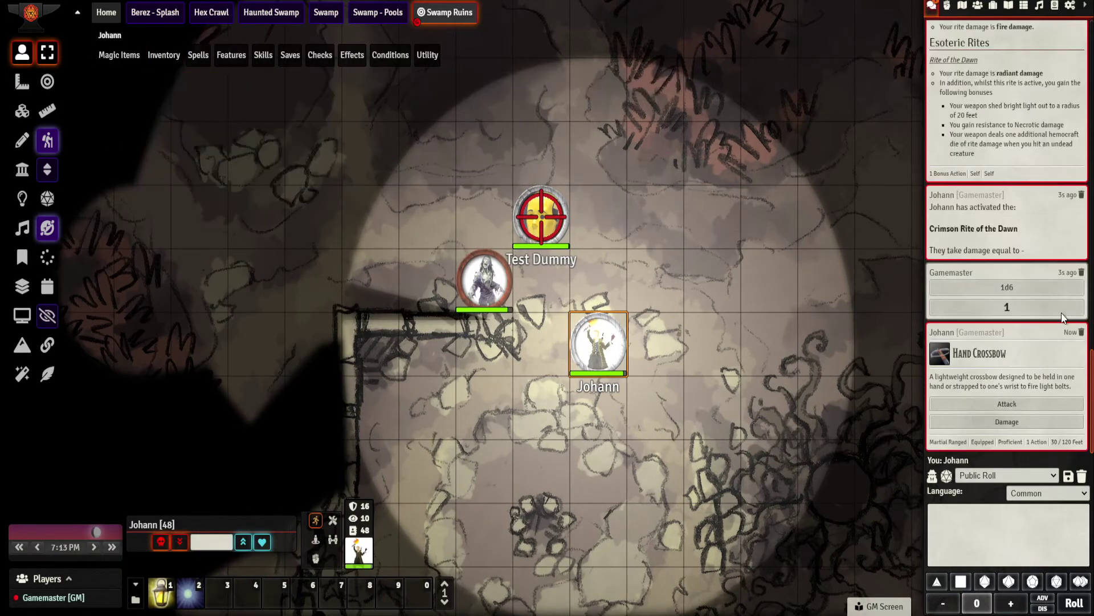
pyautogui.click(1033, 402)
pyautogui.click(782, 350)
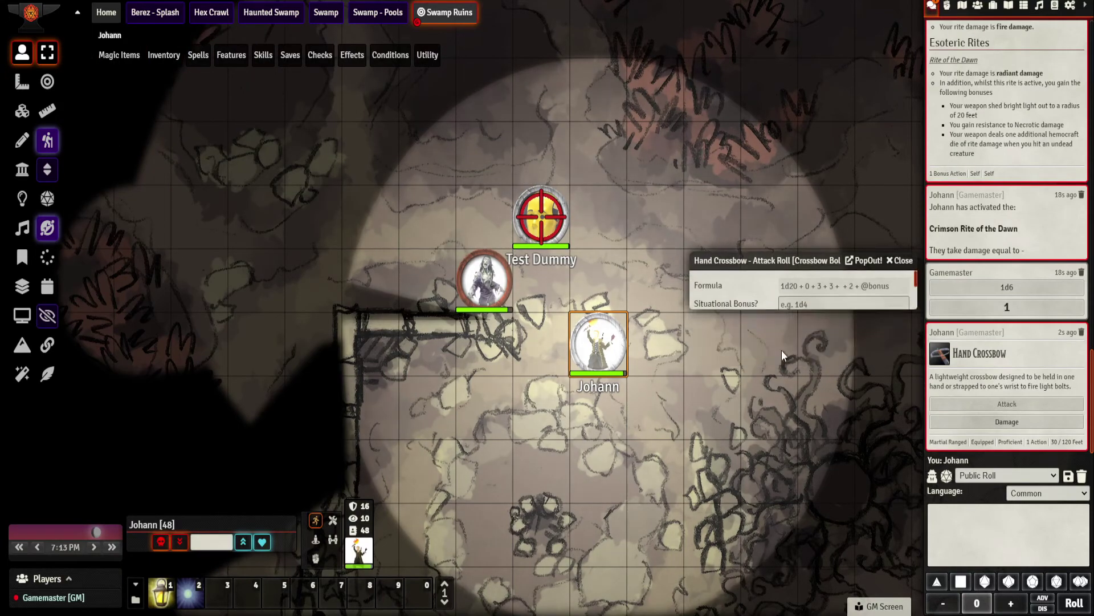
pyautogui.click(549, 392)
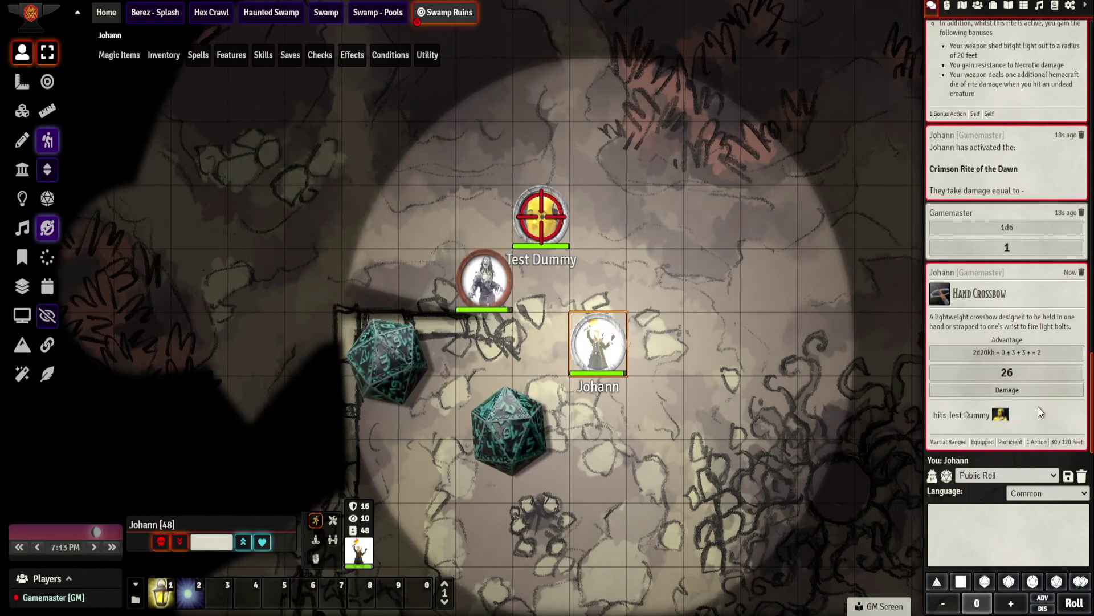
pyautogui.click(1018, 390)
pyautogui.click(890, 351)
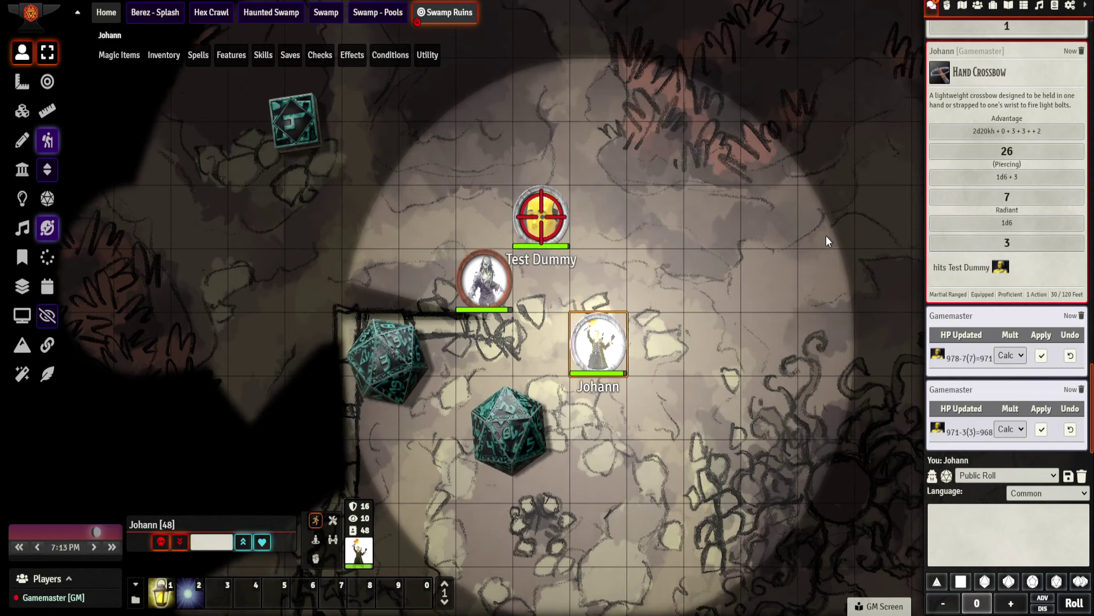
# Target Zombie(1) instead of Test Dummy and attack it with the Hand Crossbow, rolling with advantage and normal damage.
pyautogui.press('alt')
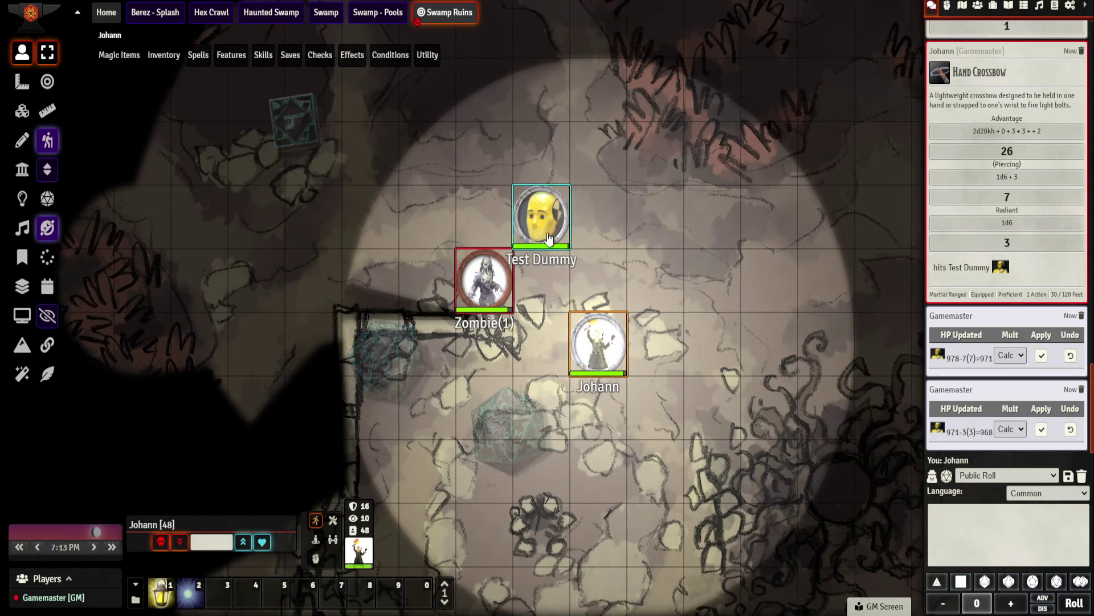
pyautogui.press('t')
pyautogui.moveTo(178, 61)
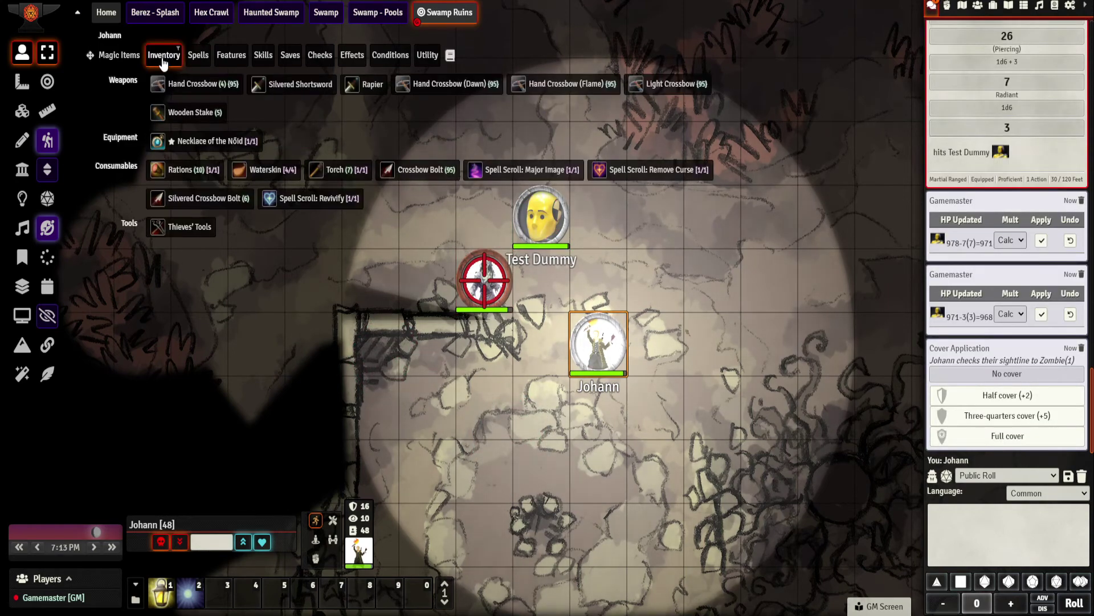
pyautogui.click(178, 84)
pyautogui.click(1000, 406)
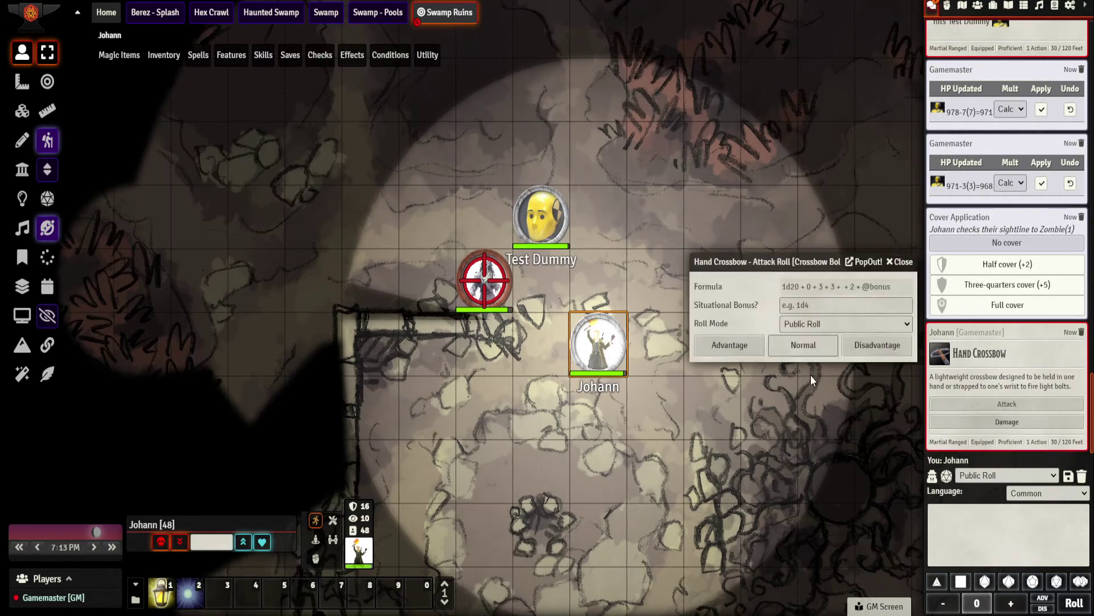
pyautogui.click(734, 347)
pyautogui.click(984, 390)
pyautogui.click(857, 348)
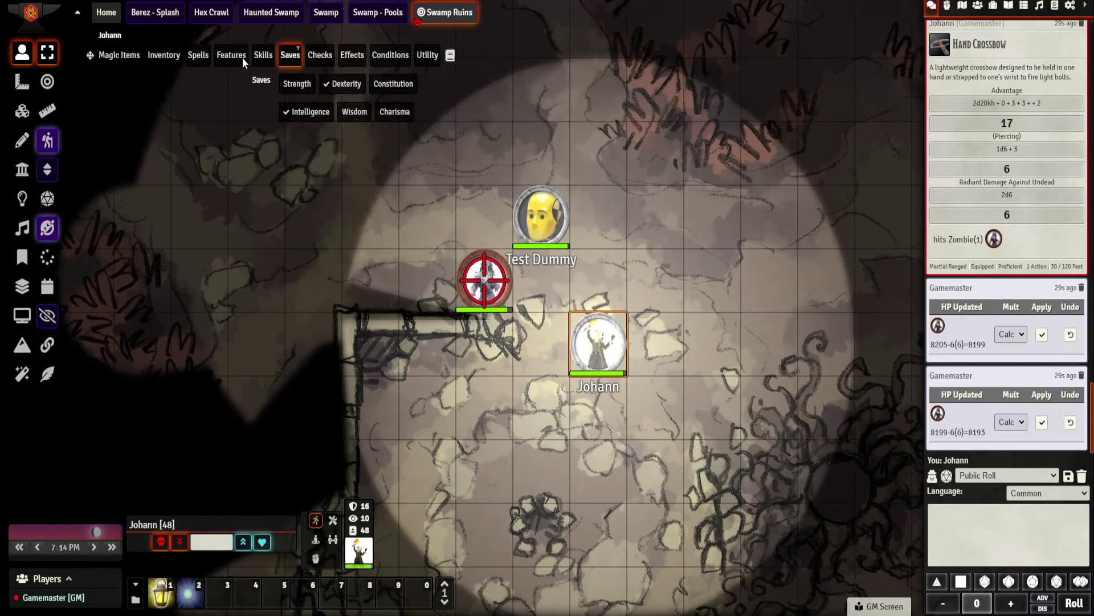
# Have Johann take a short rest to end the Dawn rite, then move him directly below Test Dummy beside the zombie.
pyautogui.moveTo(428, 60)
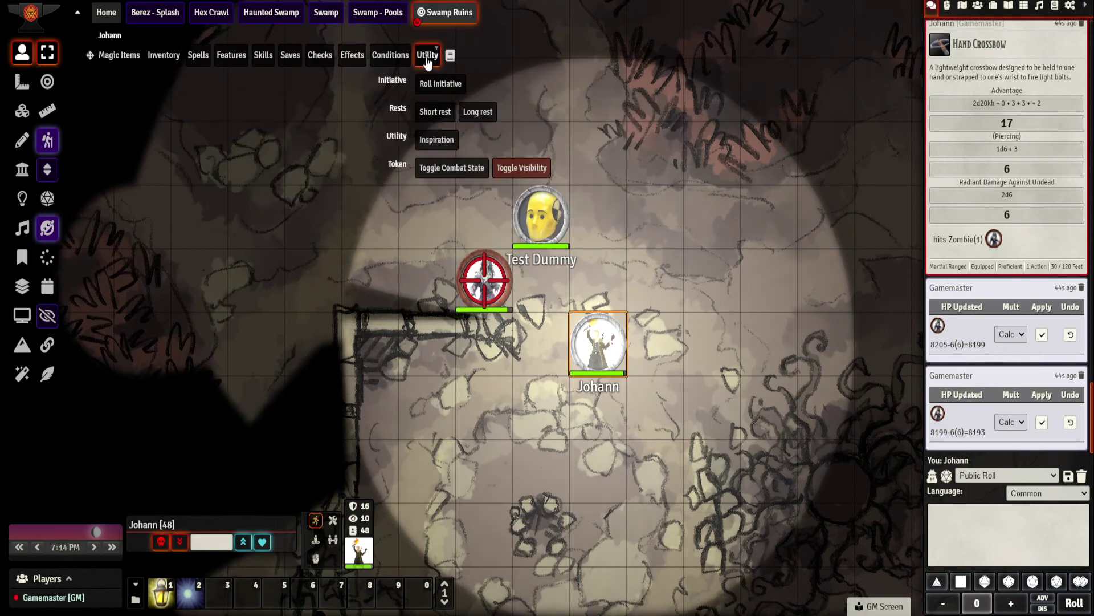
pyautogui.click(435, 112)
pyautogui.click(515, 355)
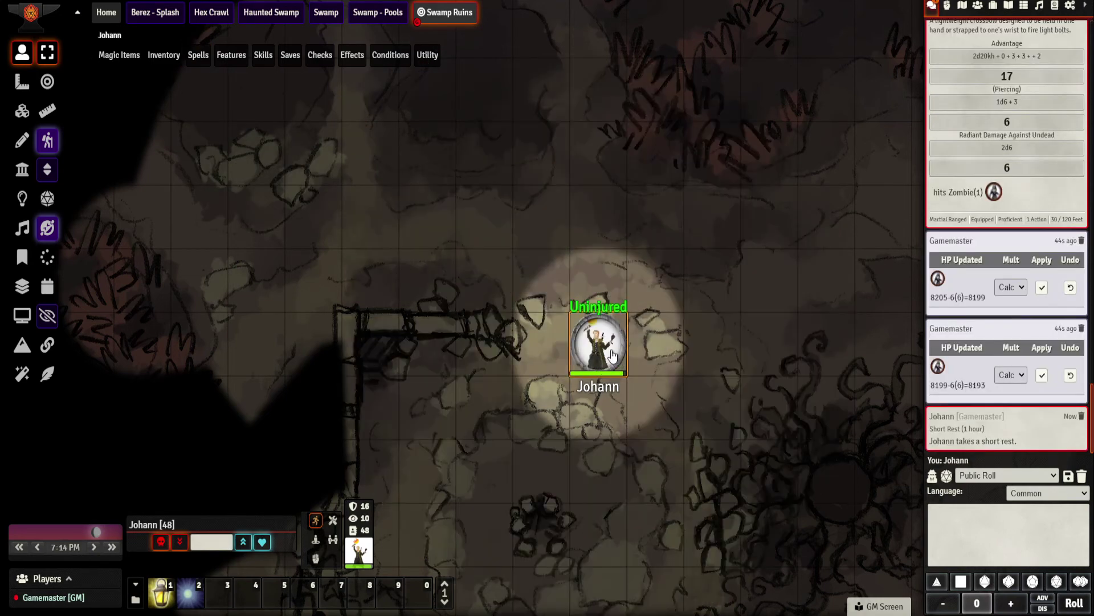
pyautogui.moveTo(610, 349); pyautogui.dragTo(546, 286)
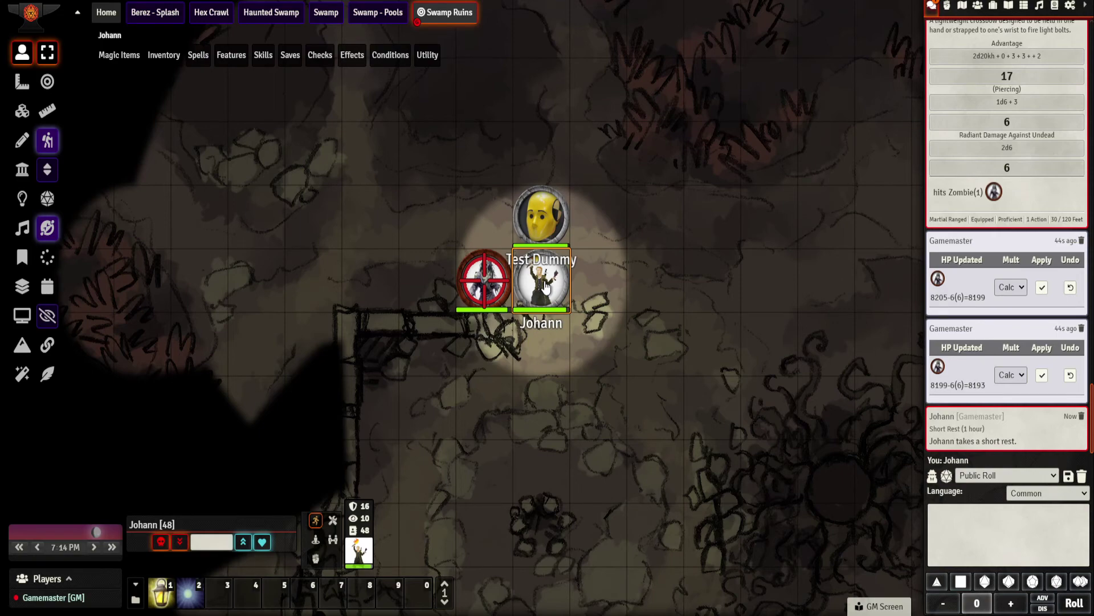
# Attack the adjacent Zombie(1) with the Hand Crossbow without an active rite, choosing advantage and normal damage.
pyautogui.click(163, 57)
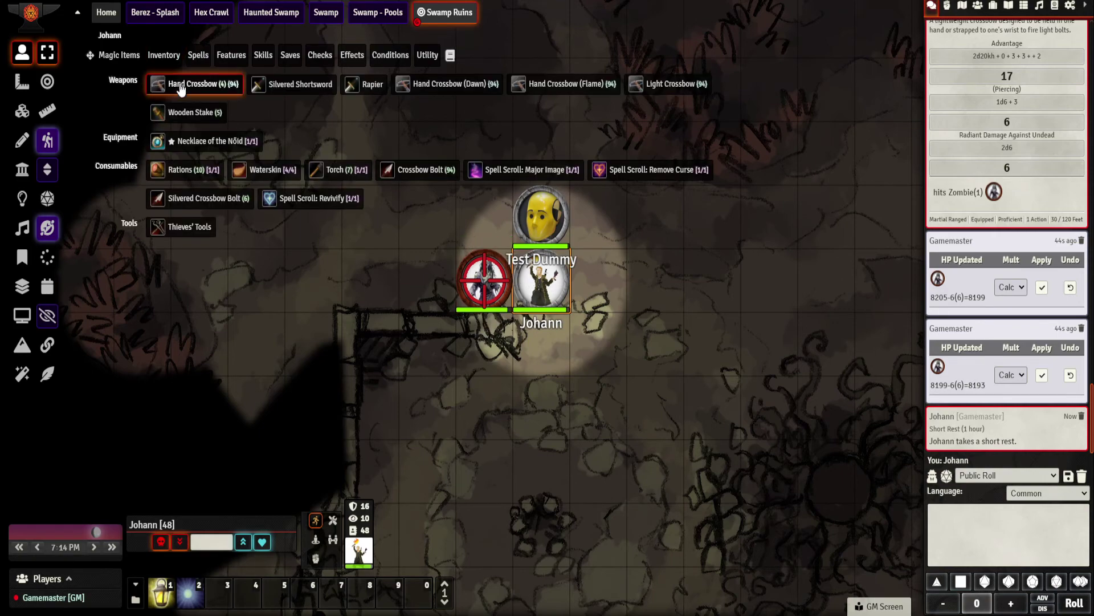
pyautogui.click(180, 85)
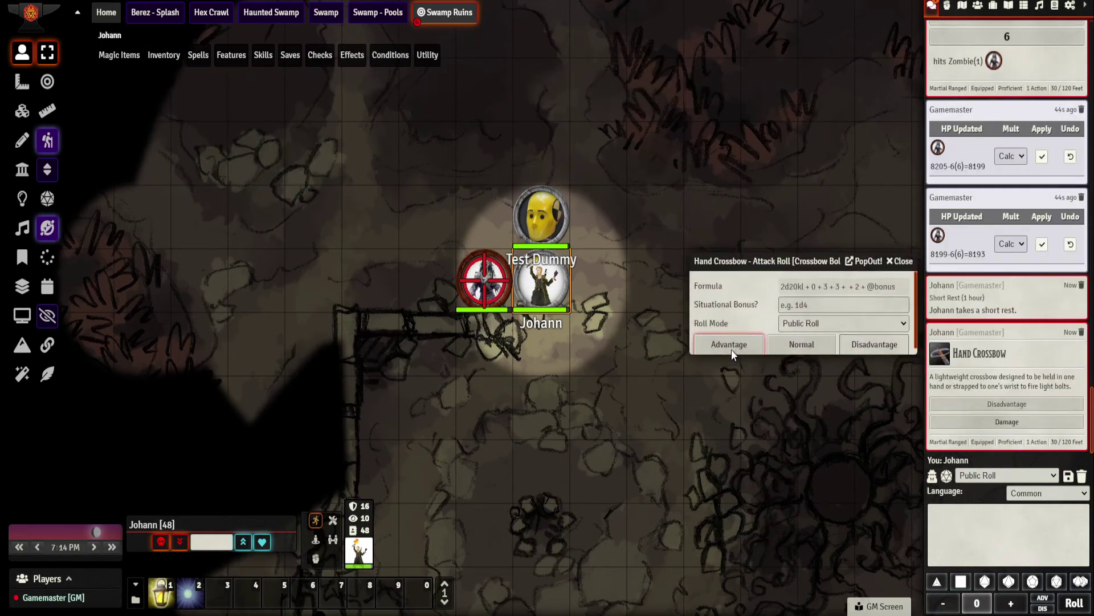
pyautogui.click(731, 350)
pyautogui.click(1013, 391)
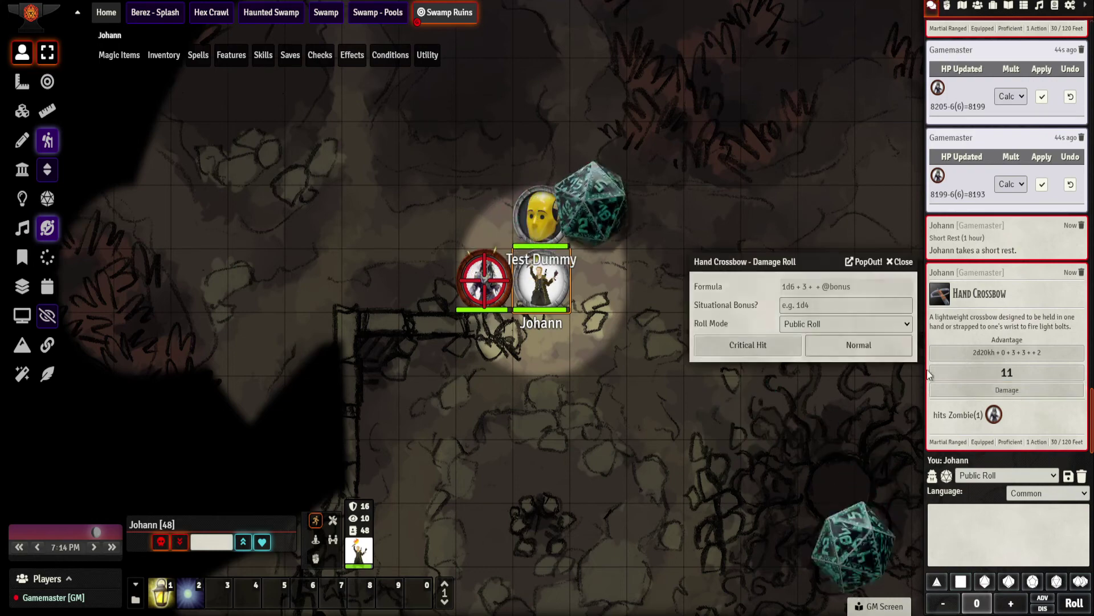
pyautogui.click(859, 345)
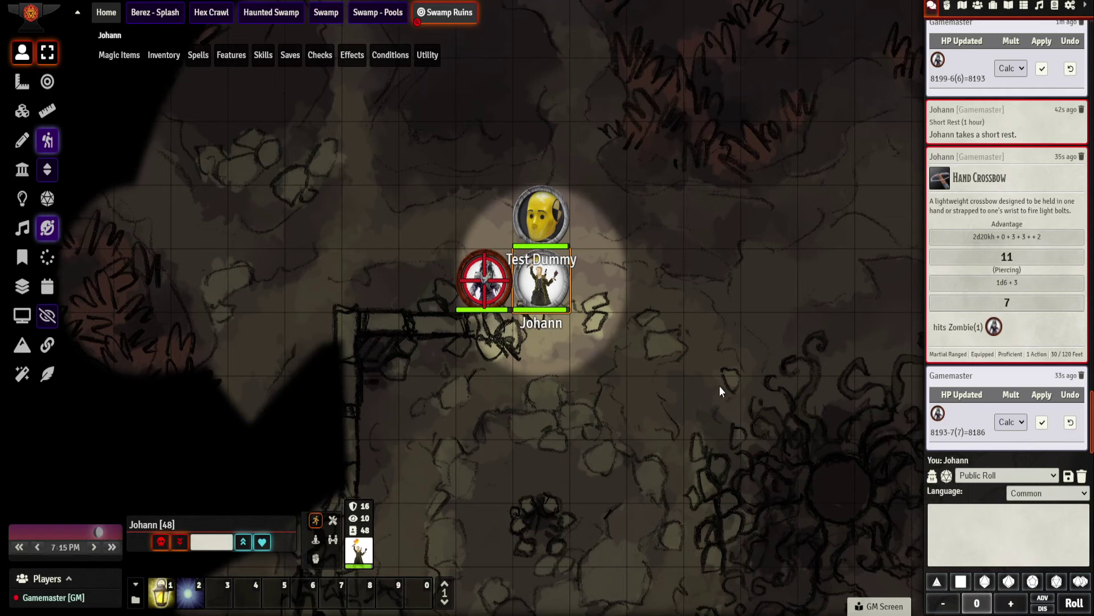
# Examine the weapons in Johann's inventory, including the separate Dawn and Flame Hand Crossbows, then close the sheet.
pyautogui.doubleClick(550, 286)
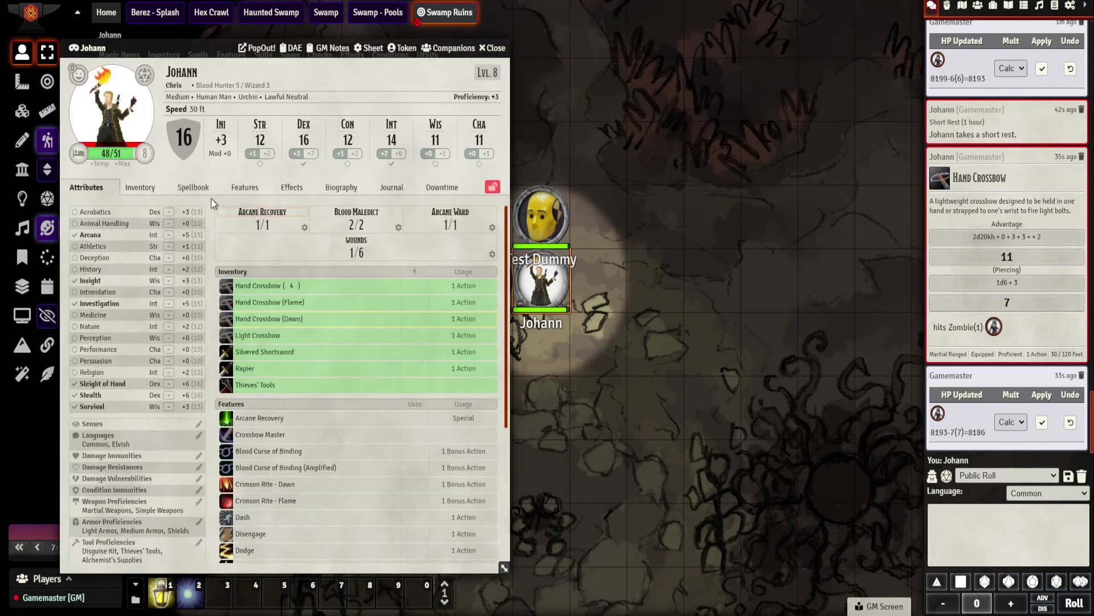
pyautogui.click(146, 188)
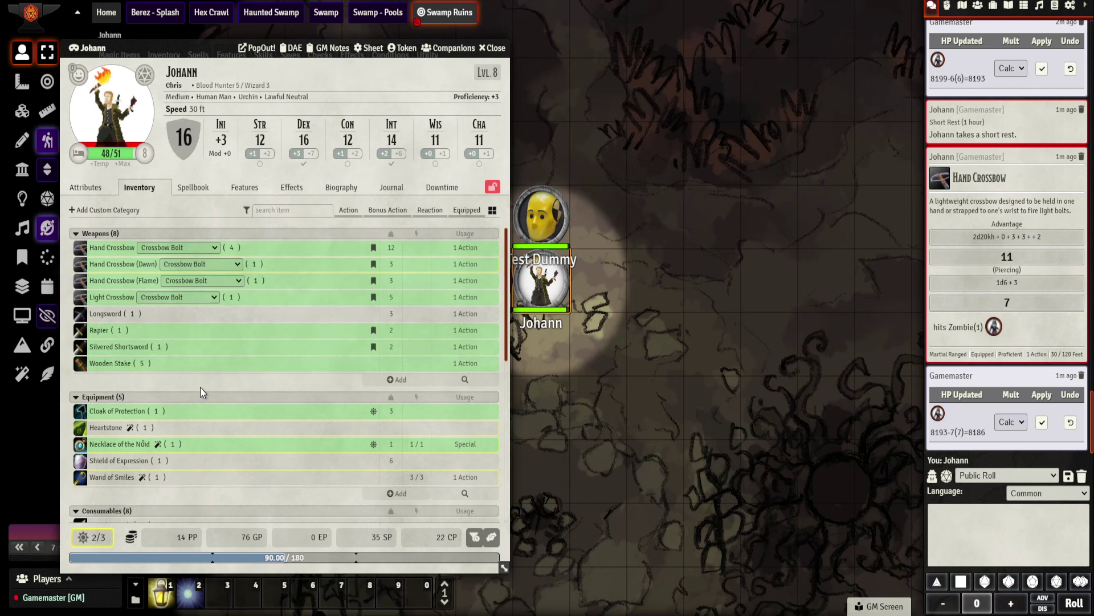
pyautogui.click(491, 47)
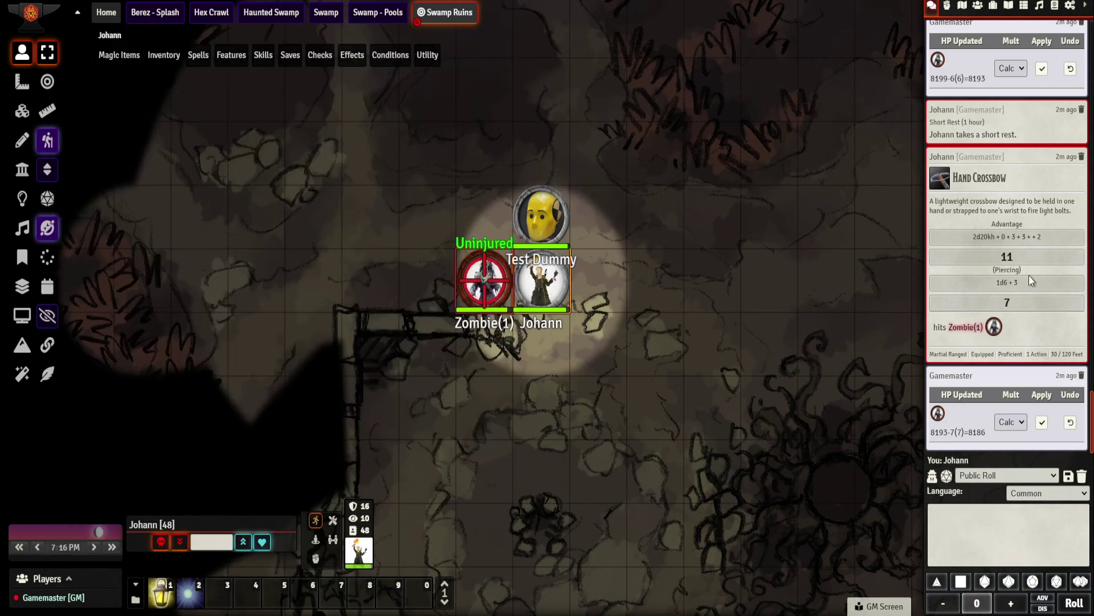
# Review the chat log back to the Crimson Rite description and the Crimson Rite of the Dawn activation message.
pyautogui.scroll(5, 1064, 278)
pyautogui.scroll(5, 1056, 276)
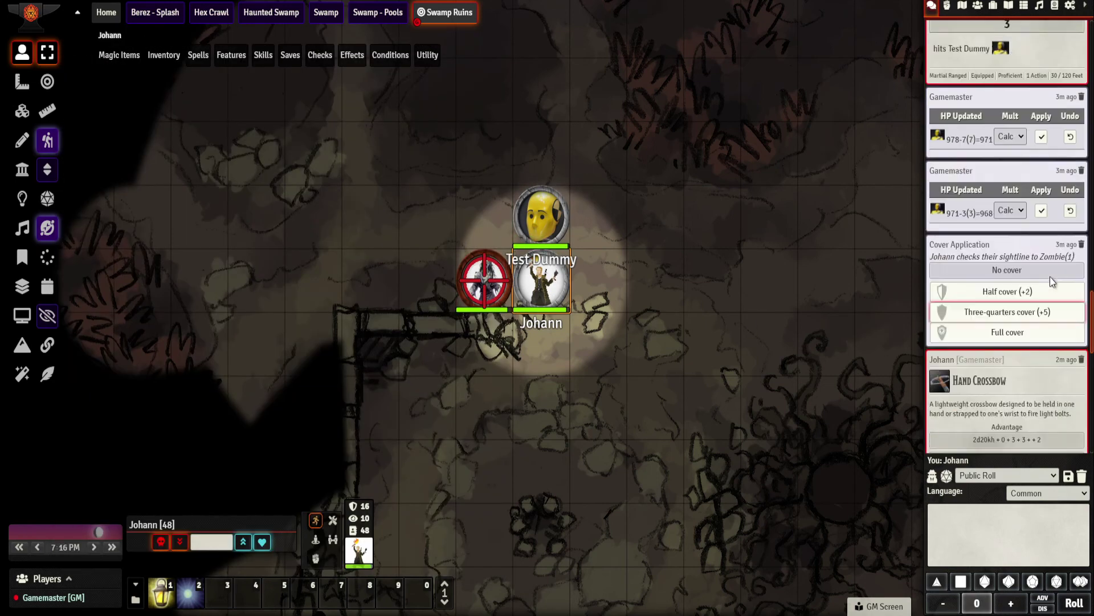
pyautogui.scroll(4, 1041, 273)
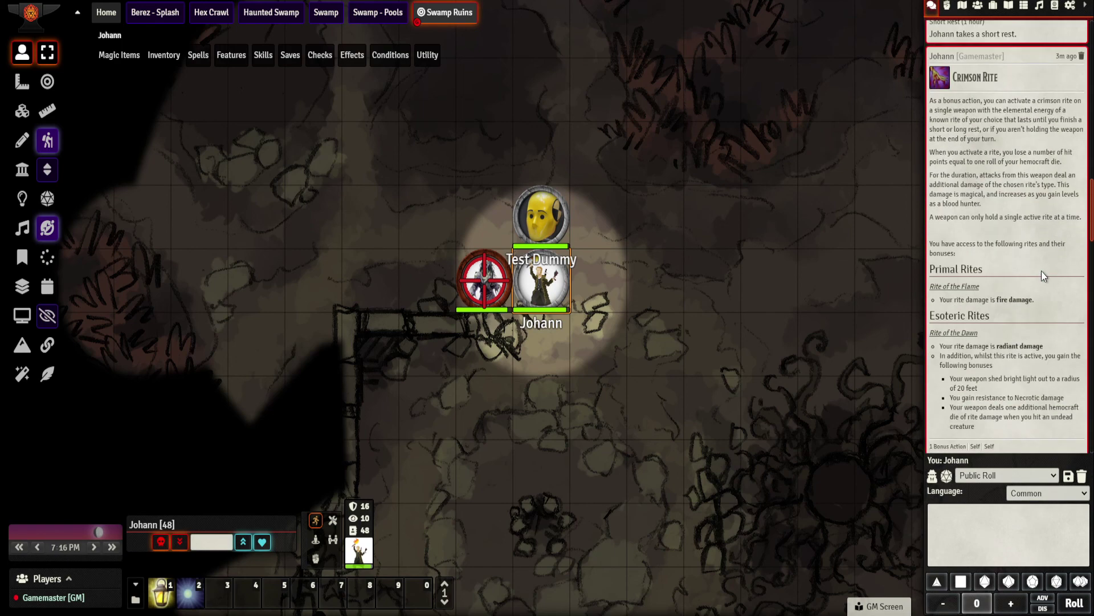
pyautogui.scroll(-3, 1042, 254)
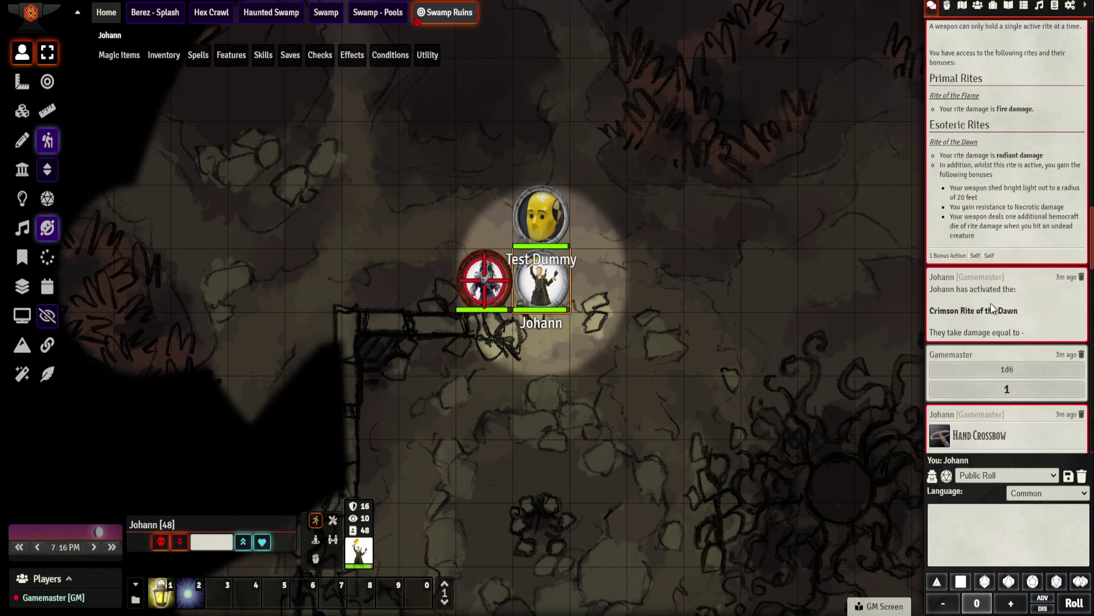